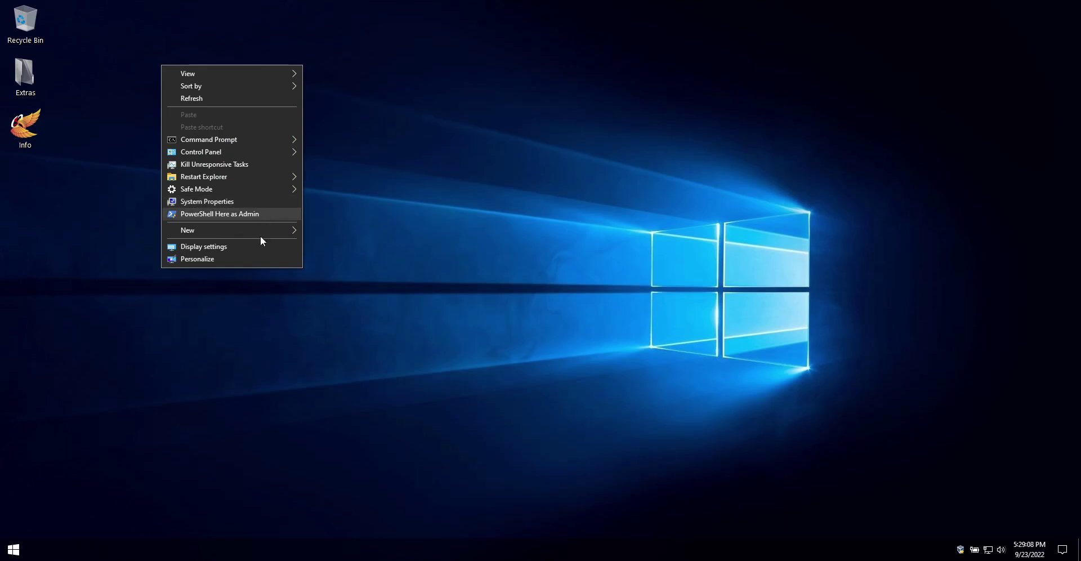
Step: Open the system's About page in Settings at the Windows specifications
{"action": "left_click", "coordinate": [229, 297]}
{"action": "left_click", "coordinate": [13, 556]}
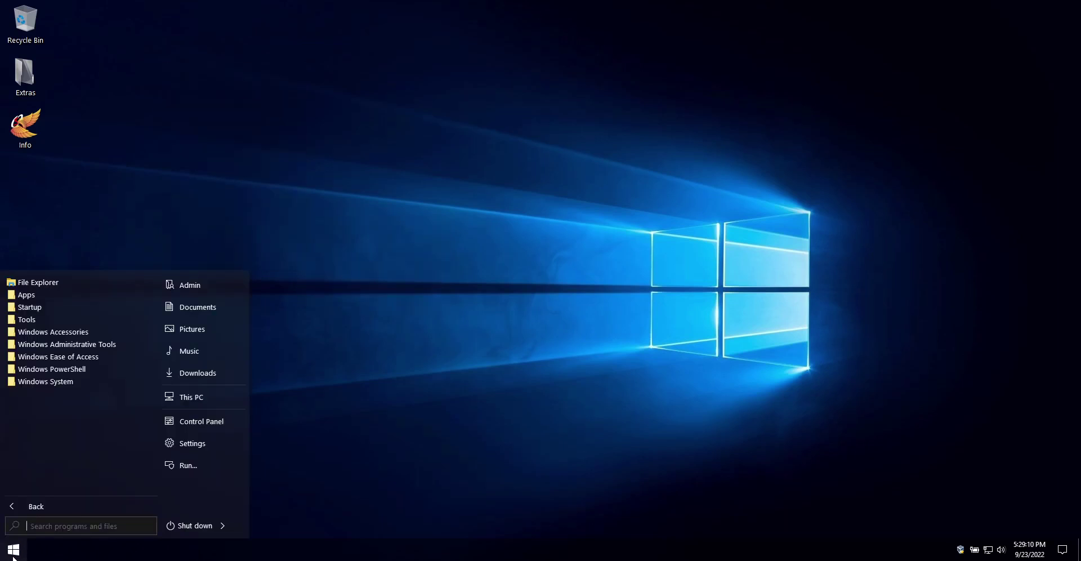
{"action": "left_click", "coordinate": [190, 444]}
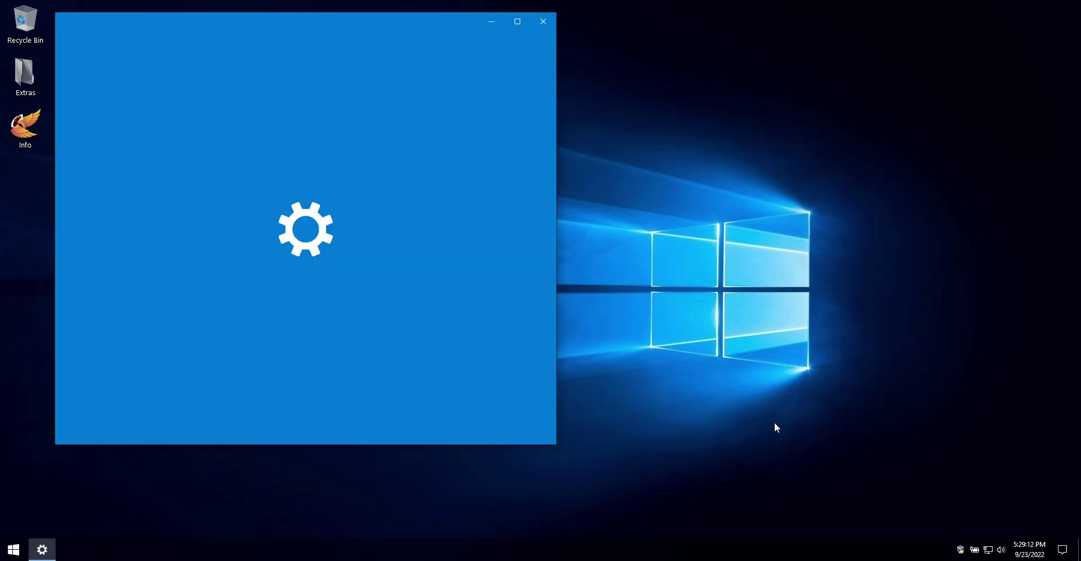
{"action": "left_click", "coordinate": [156, 150]}
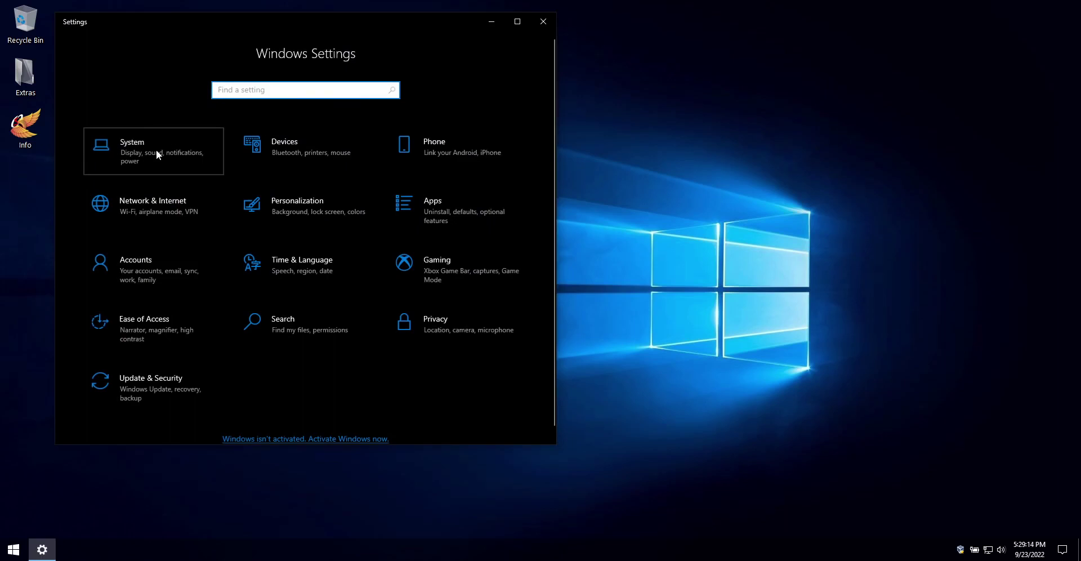
{"action": "scroll", "coordinate": [140, 372], "scroll_direction": "down", "scroll_amount": 2}
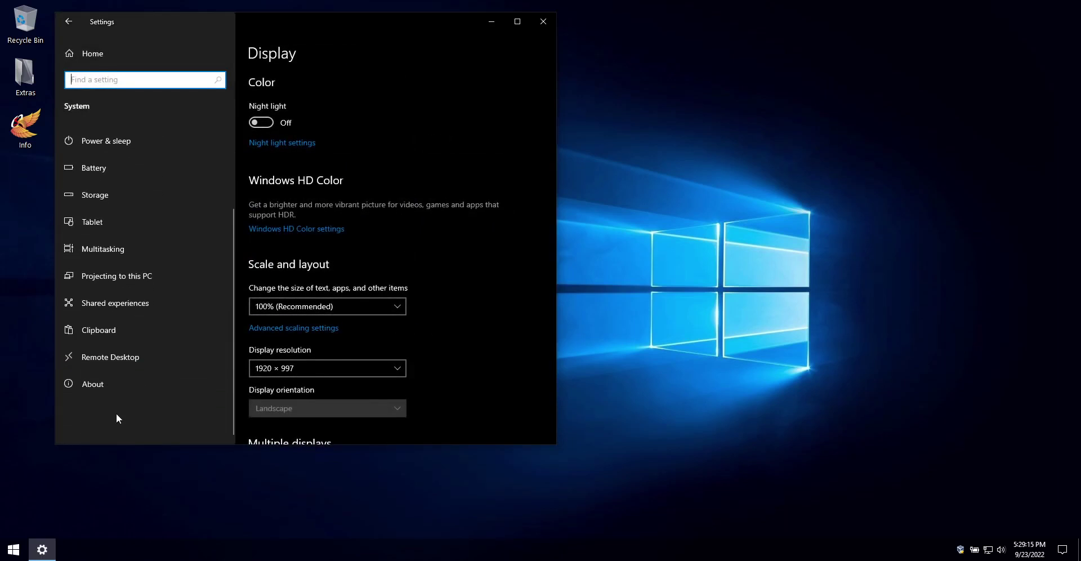
{"action": "left_click", "coordinate": [101, 384]}
{"action": "scroll", "coordinate": [394, 254], "scroll_direction": "down", "scroll_amount": 2}
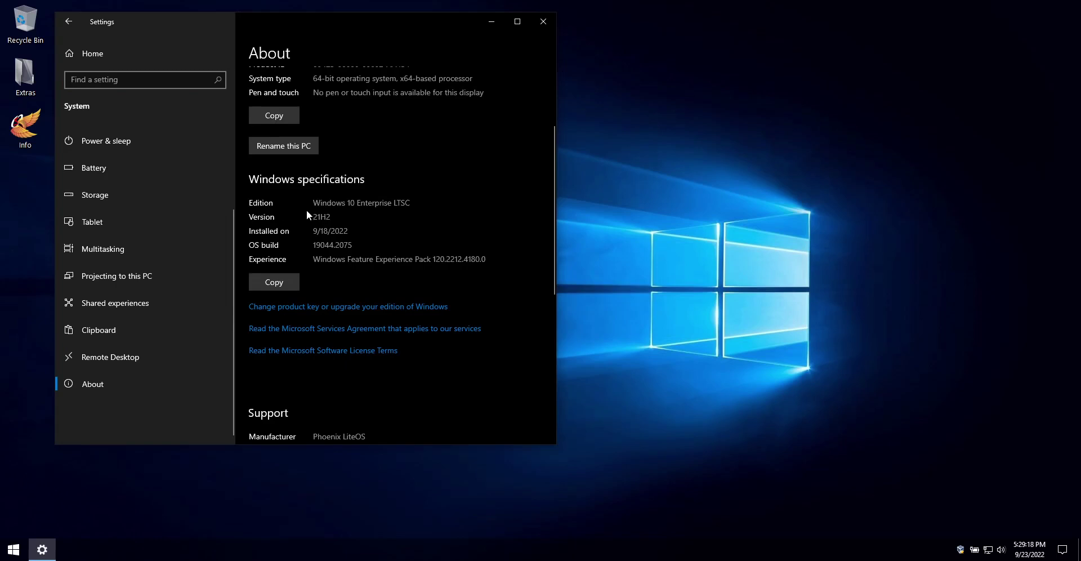
Step: Highlight the Windows edition and the OS build in the specifications, and close Settings
{"action": "left_click_drag", "start_coordinate": [312, 203], "coordinate": [410, 204]}
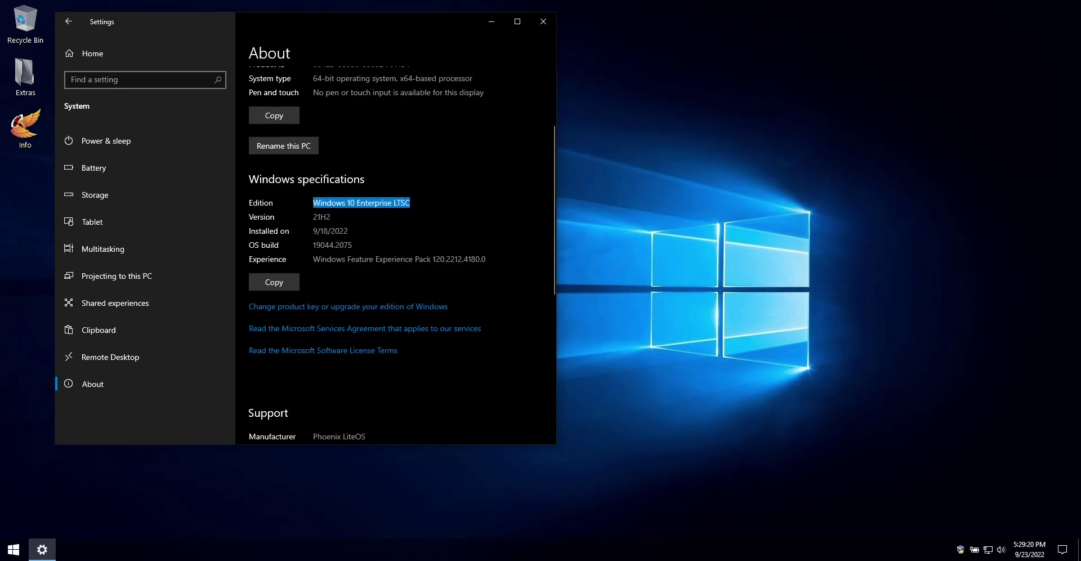
{"action": "left_click", "coordinate": [314, 248]}
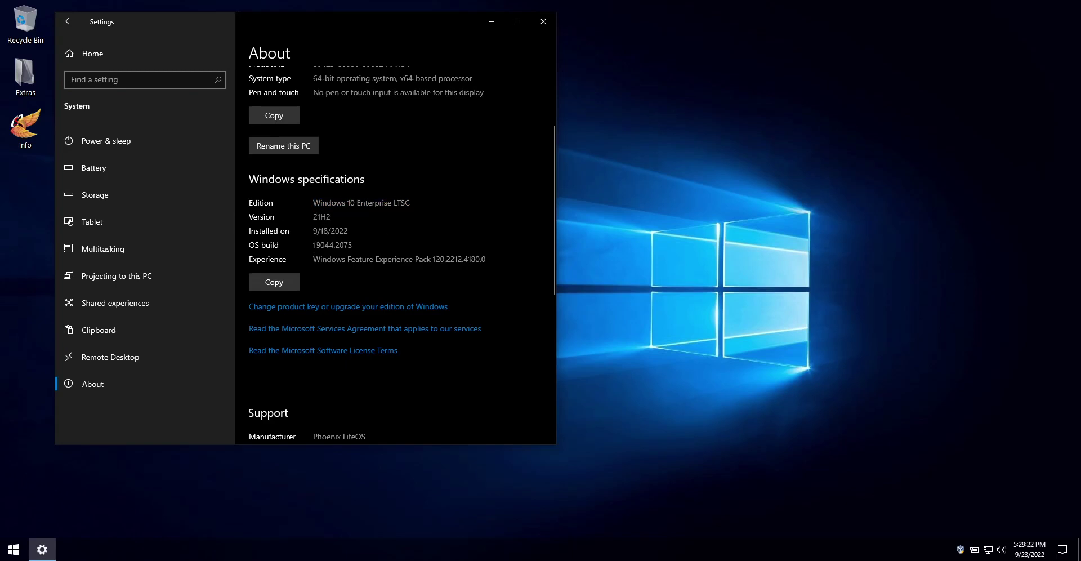
{"action": "left_click_drag", "start_coordinate": [324, 244], "coordinate": [353, 245]}
{"action": "left_click", "coordinate": [543, 21]}
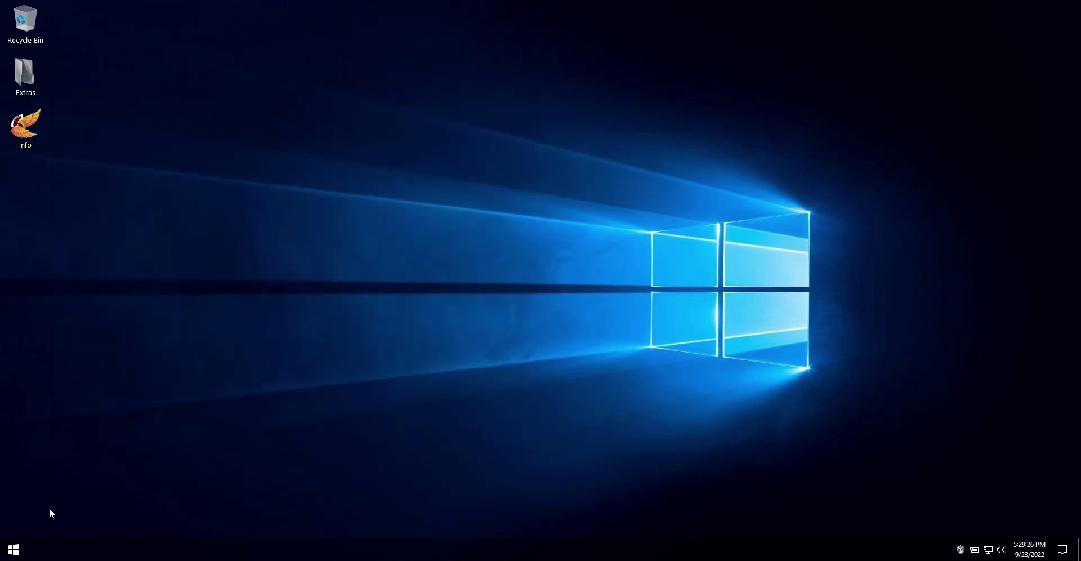
Step: Check the Apps program folder and launch Clear from the Startup folder
{"action": "left_click", "coordinate": [14, 549]}
{"action": "left_click", "coordinate": [97, 295]}
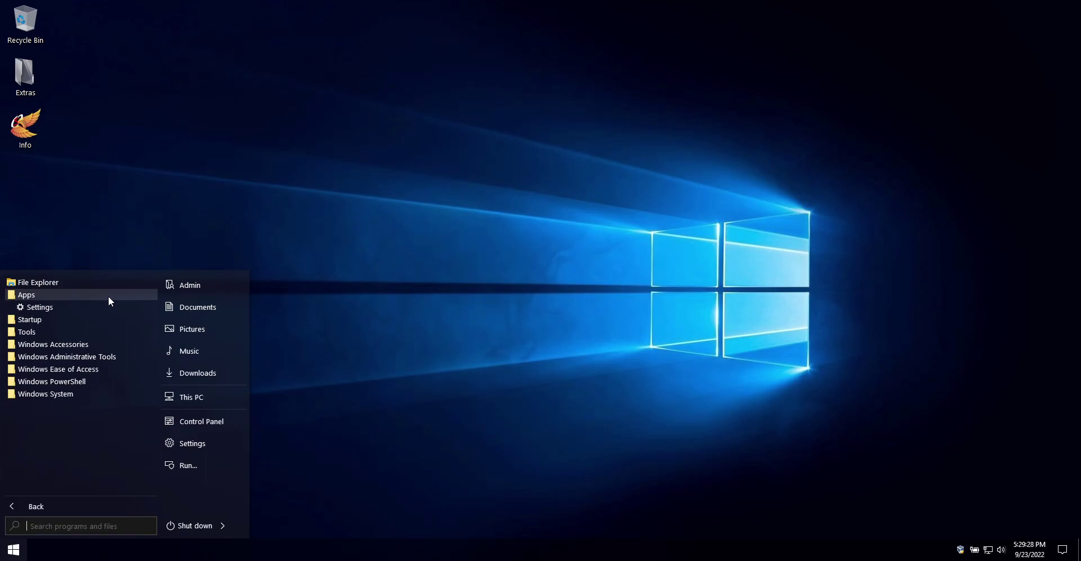
{"action": "left_click", "coordinate": [109, 295]}
{"action": "left_click", "coordinate": [96, 307]}
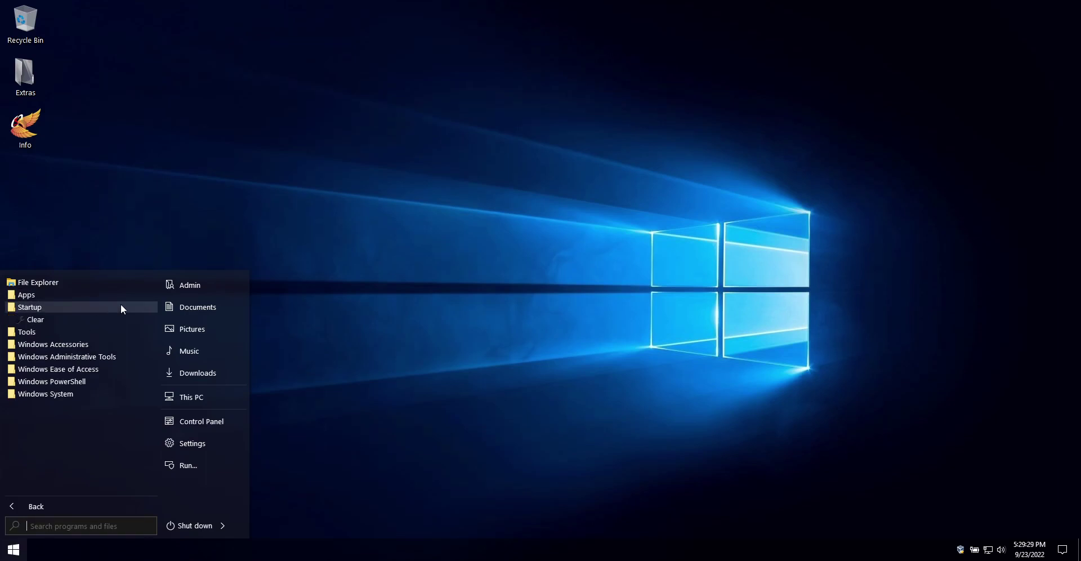
{"action": "left_click", "coordinate": [96, 320]}
Step: Run Windows Touch Keyboard On from the Tools folder and show the touch keyboard button on the taskbar
{"action": "left_click", "coordinate": [14, 549]}
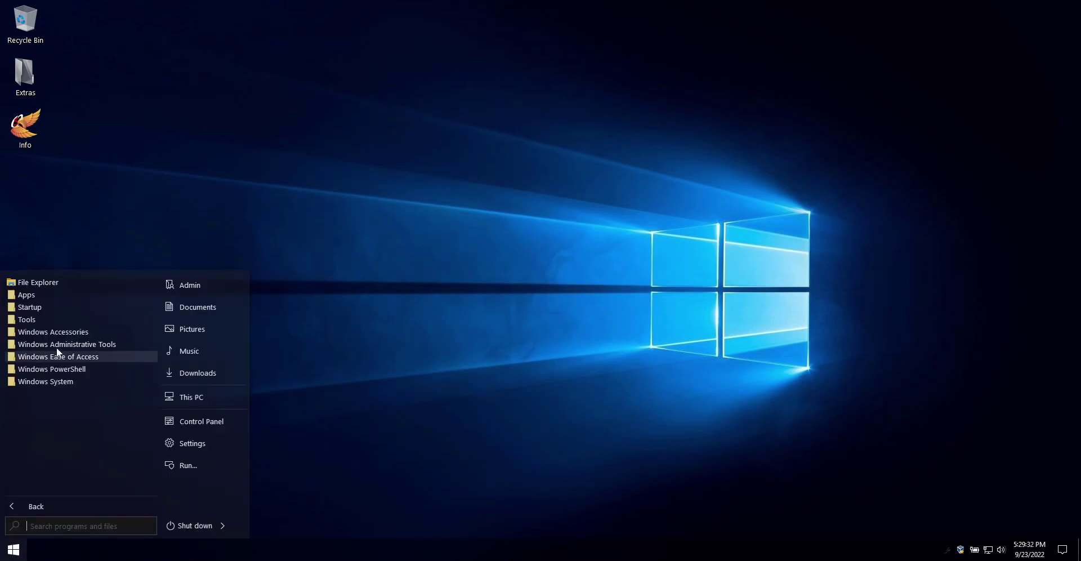
{"action": "left_click", "coordinate": [57, 319]}
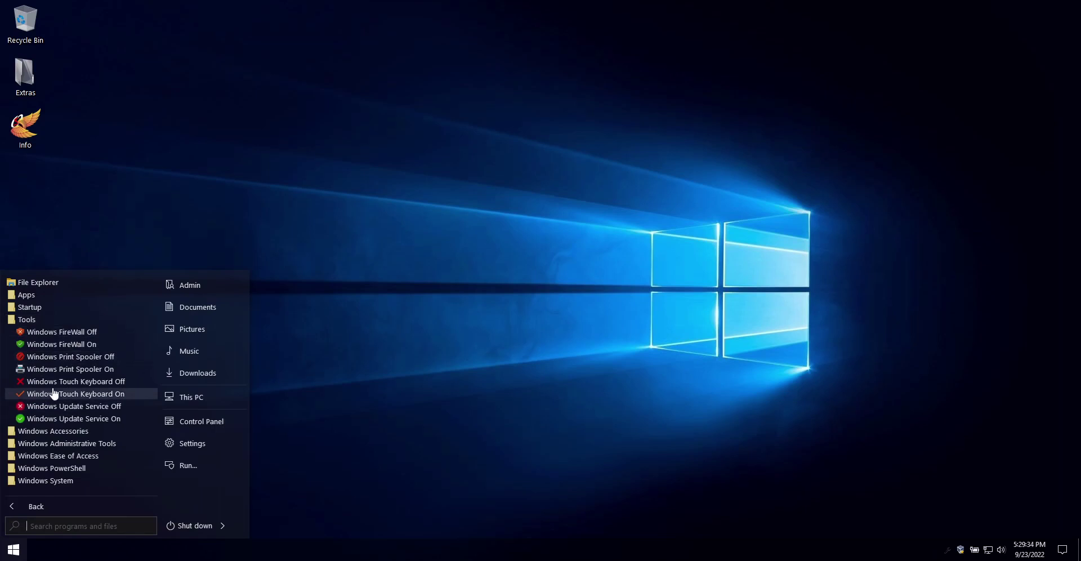
{"action": "left_click", "coordinate": [95, 394]}
{"action": "right_click", "coordinate": [850, 547]}
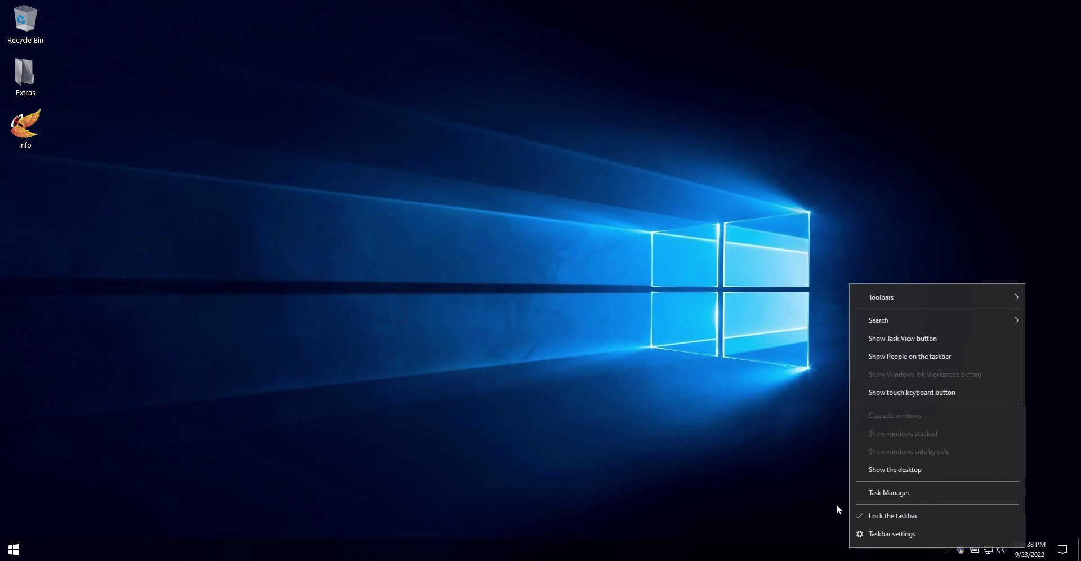
{"action": "left_click", "coordinate": [937, 393]}
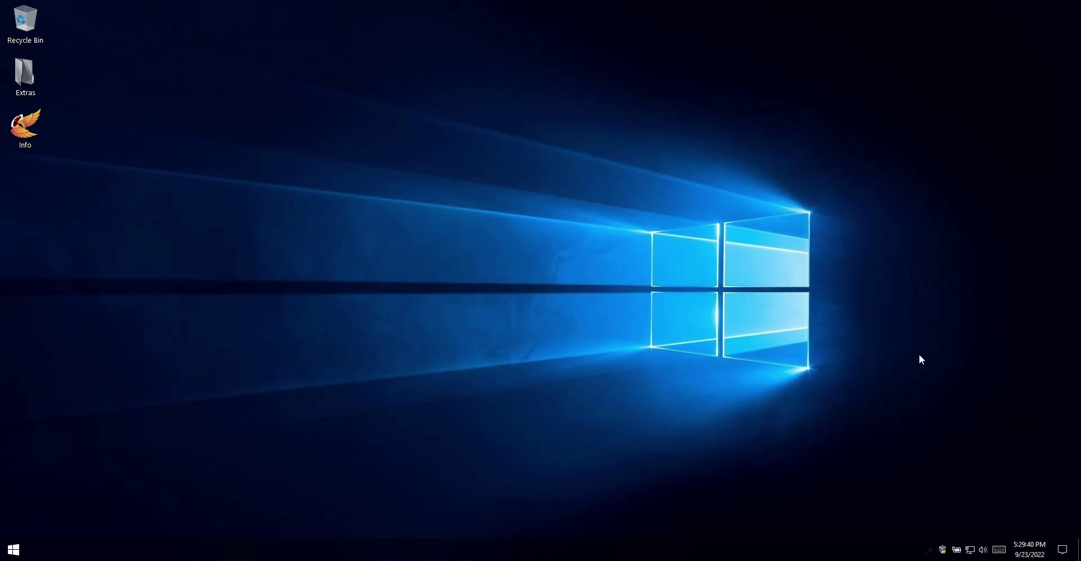
Step: Preview the touch keyboard and the Ease of Access On-Screen Keyboard, closing each one
{"action": "left_click", "coordinate": [998, 549]}
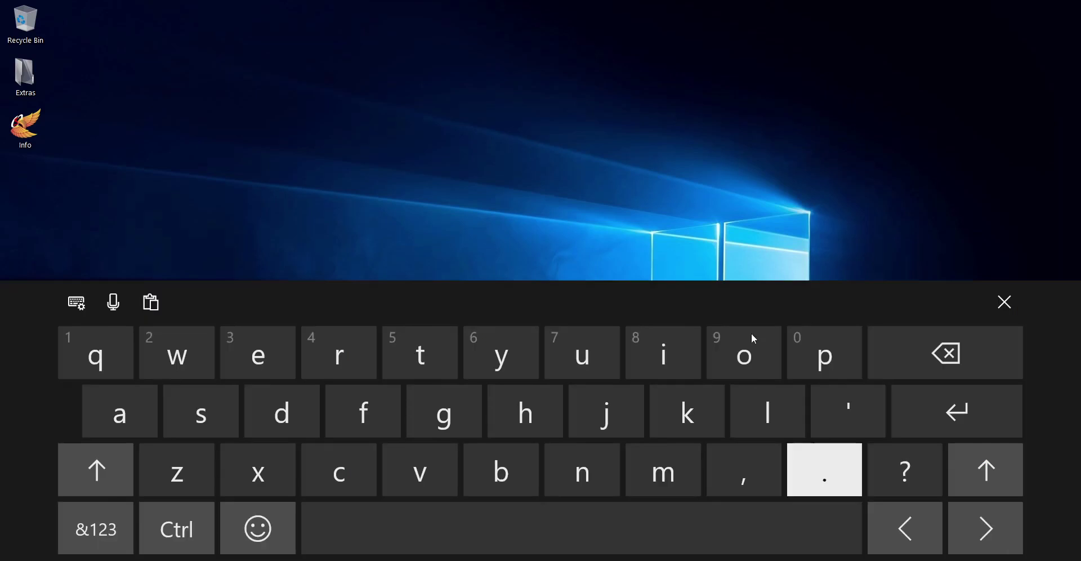
{"action": "left_click", "coordinate": [1005, 302]}
{"action": "left_click", "coordinate": [7, 558]}
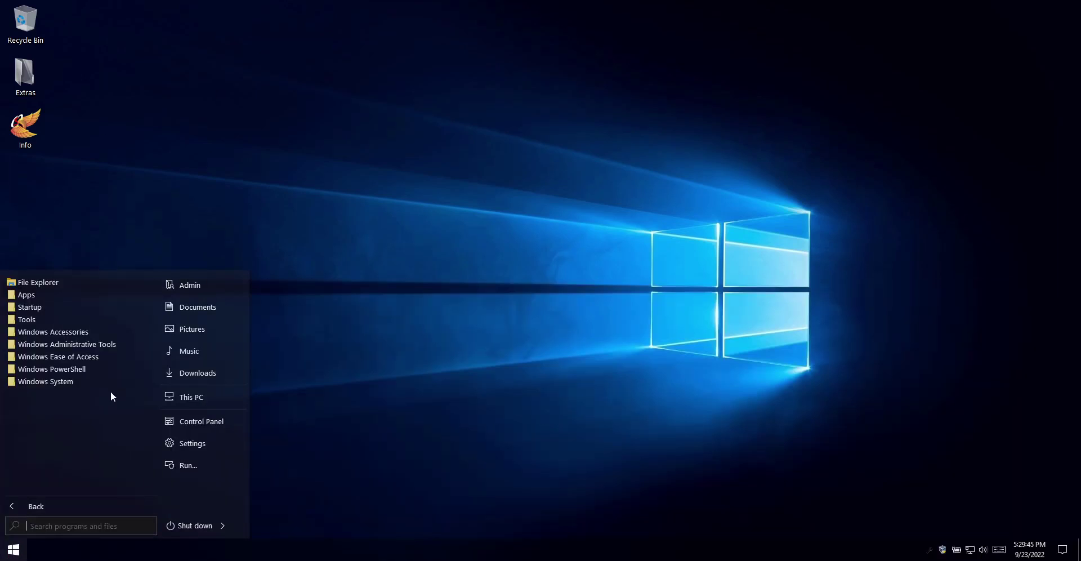
{"action": "left_click", "coordinate": [83, 360]}
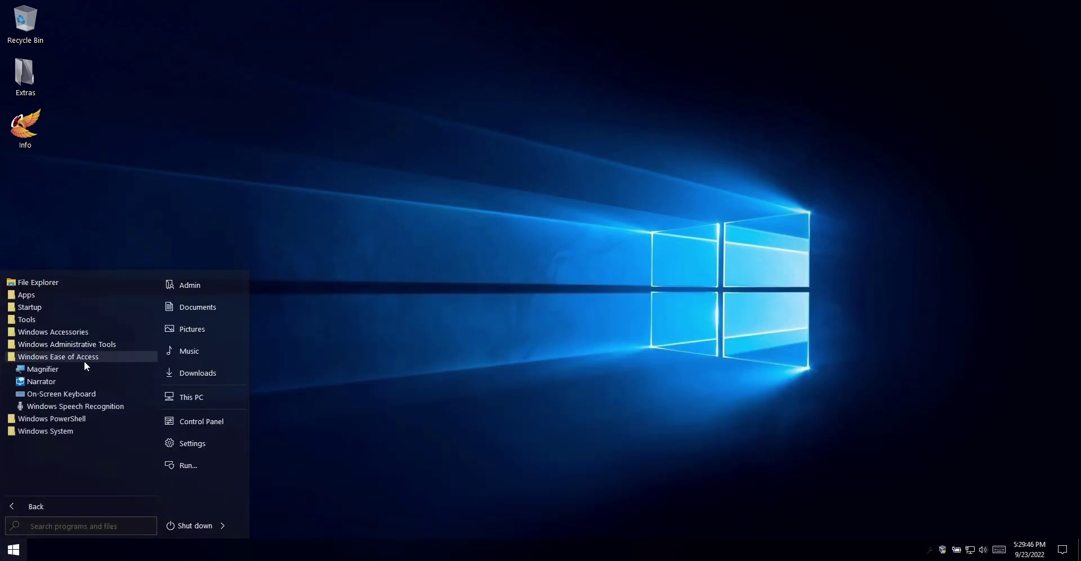
{"action": "left_click", "coordinate": [62, 394]}
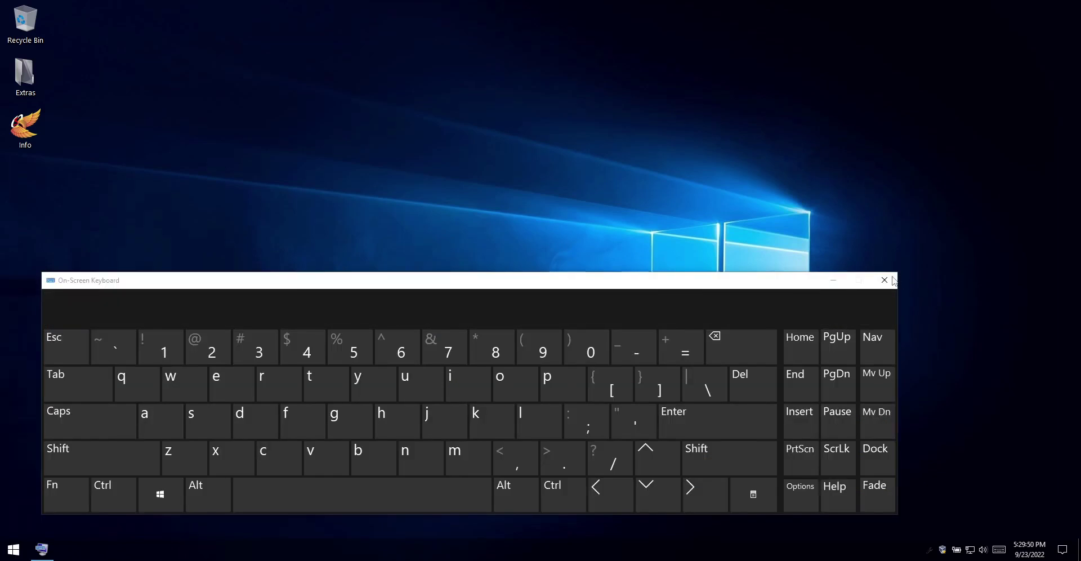
{"action": "left_click", "coordinate": [885, 280]}
Step: Run Windows Update Service On from the Tools folder
{"action": "left_click", "coordinate": [14, 549]}
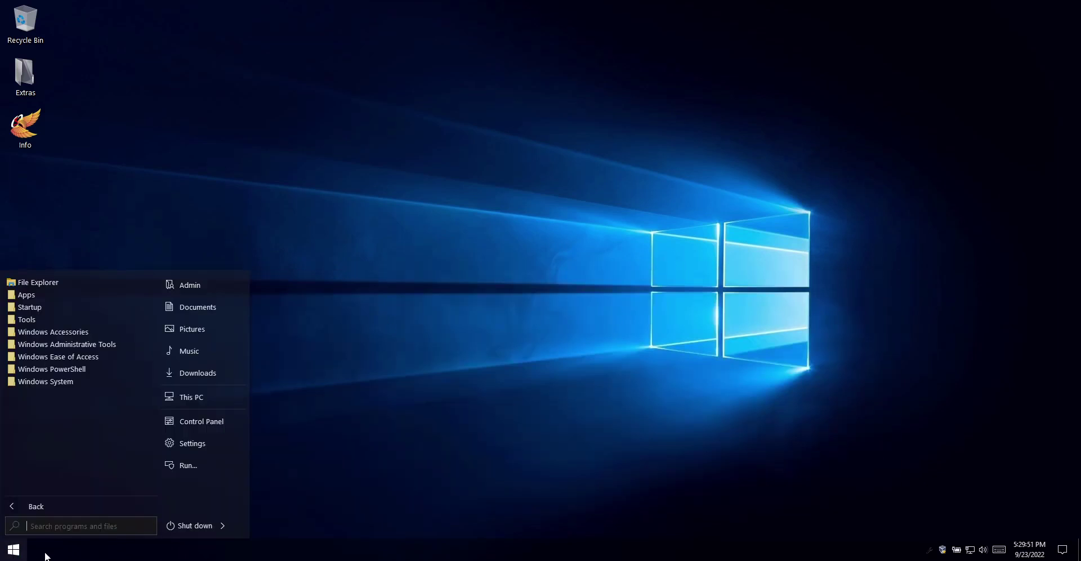
{"action": "left_click", "coordinate": [55, 319]}
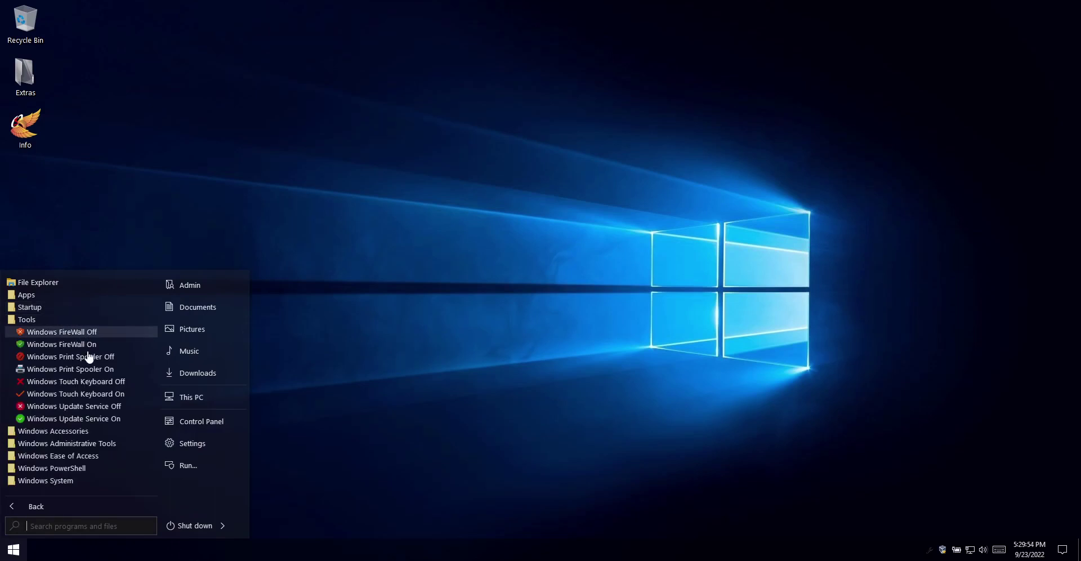
{"action": "left_click", "coordinate": [93, 420]}
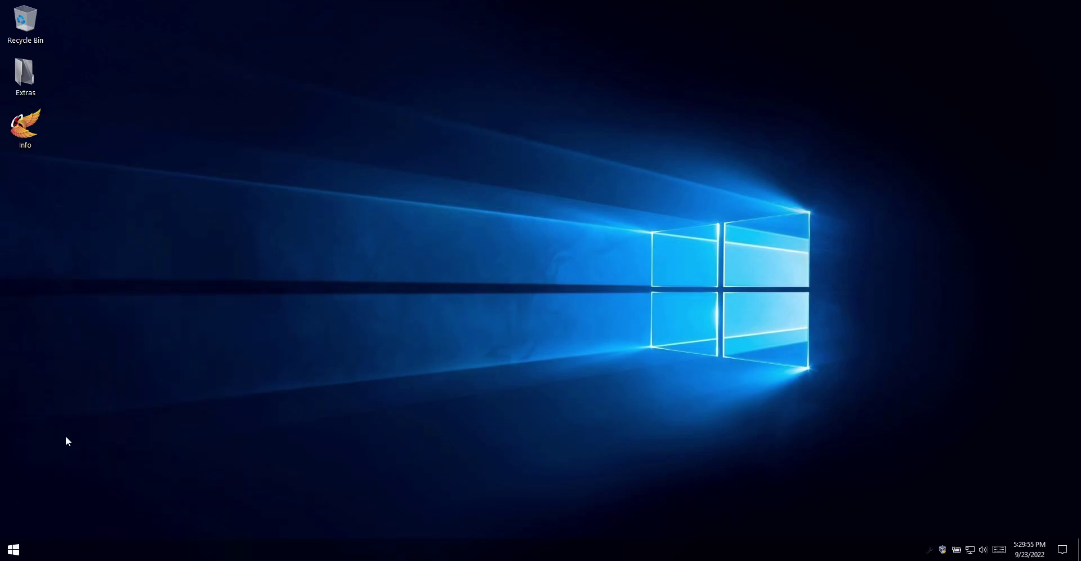
Step: Look through the Tools, Windows Accessories, Administrative Tools, Ease of Access, PowerShell and Windows System program folders
{"action": "left_click", "coordinate": [14, 549]}
{"action": "left_click", "coordinate": [26, 323]}
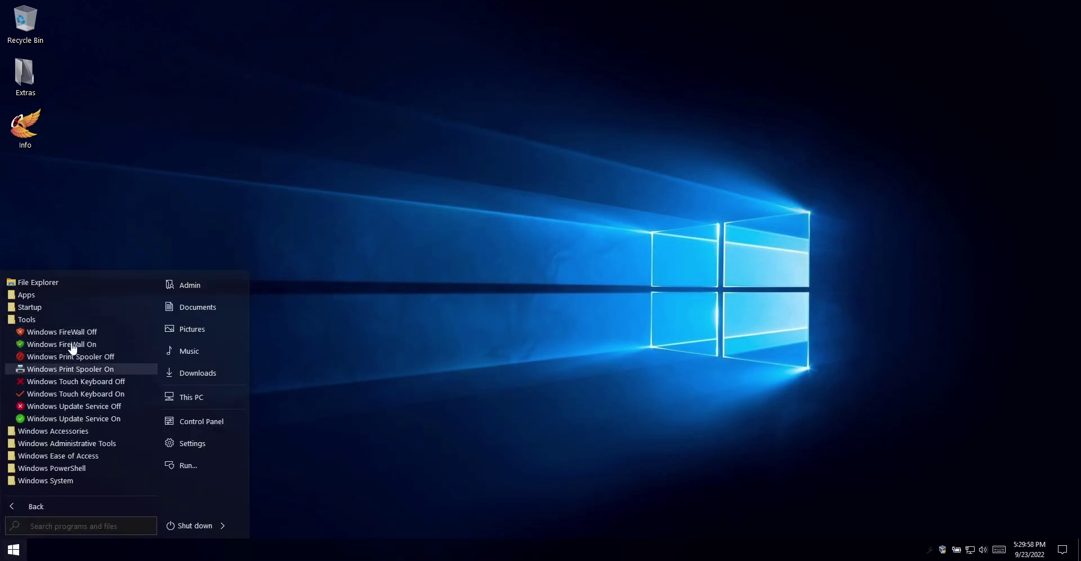
{"action": "left_click", "coordinate": [32, 318]}
{"action": "left_click", "coordinate": [50, 333]}
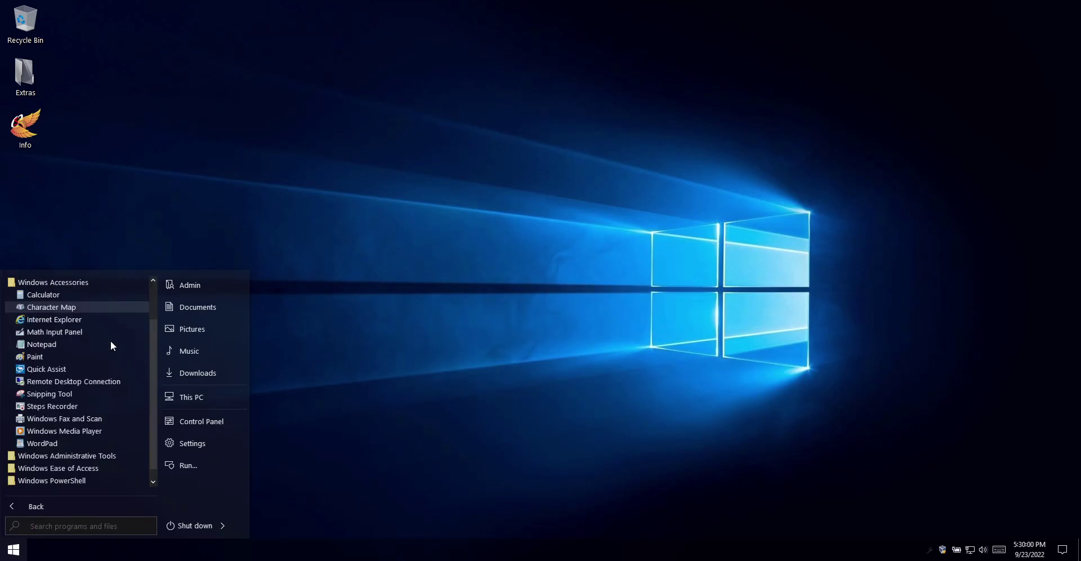
{"action": "left_click", "coordinate": [111, 457]}
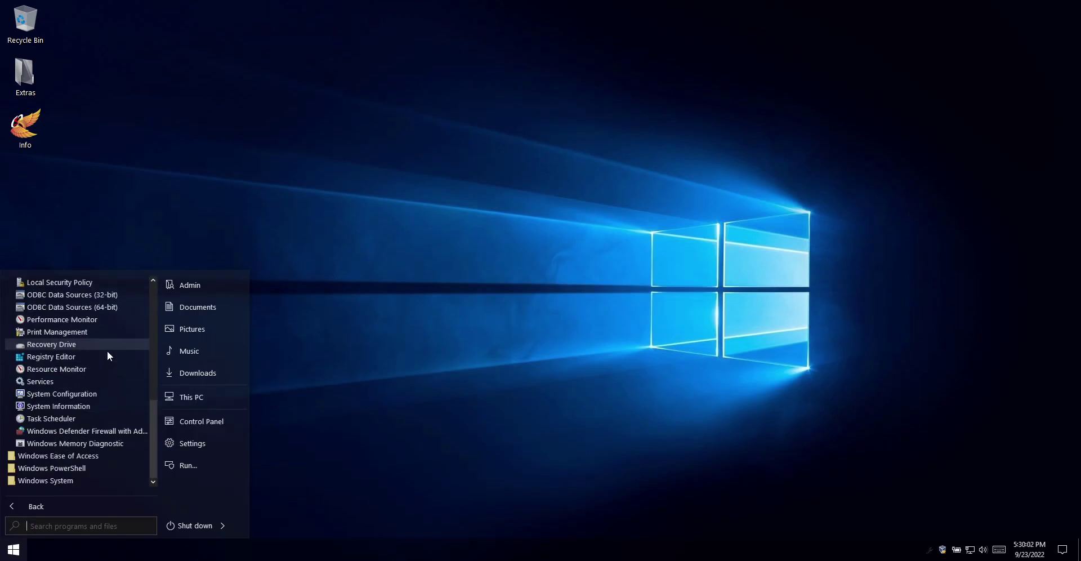
{"action": "scroll", "coordinate": [108, 353], "scroll_direction": "up", "scroll_amount": 2}
{"action": "scroll", "coordinate": [107, 356], "scroll_direction": "down", "scroll_amount": 1}
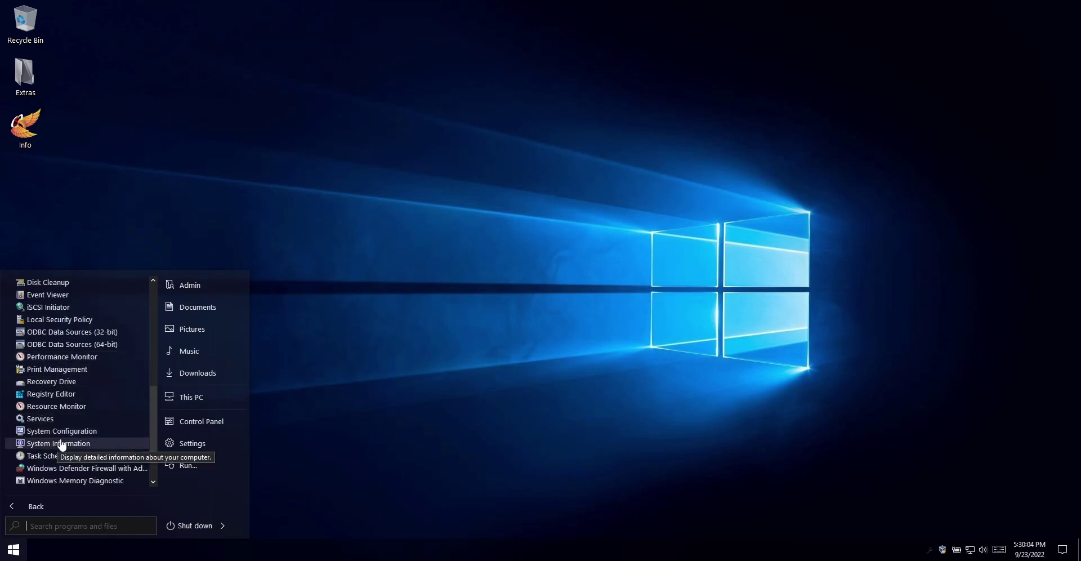
{"action": "scroll", "coordinate": [62, 445], "scroll_direction": "down", "scroll_amount": 1}
{"action": "left_click", "coordinate": [51, 456]}
{"action": "scroll", "coordinate": [69, 434], "scroll_direction": "down", "scroll_amount": 1}
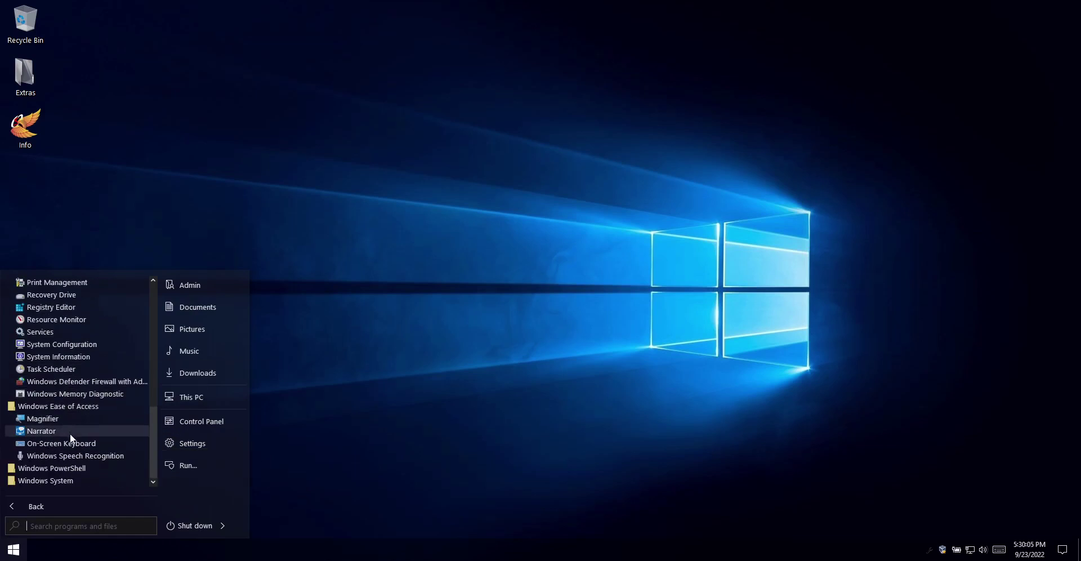
{"action": "left_click", "coordinate": [52, 467]}
{"action": "left_click", "coordinate": [49, 480]}
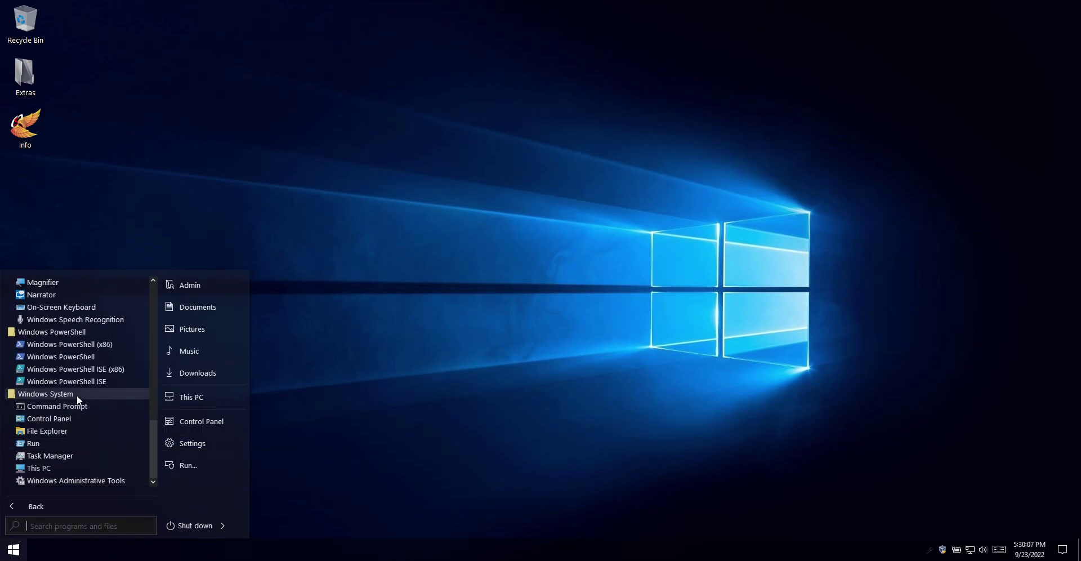
{"action": "left_click", "coordinate": [482, 321]}
Step: Open the desktop's Extras folder and inspect its Desktop Shortcuts, Enable Virtual Memory and Fix Xbox Sign In subfolders
{"action": "double_click", "coordinate": [24, 82]}
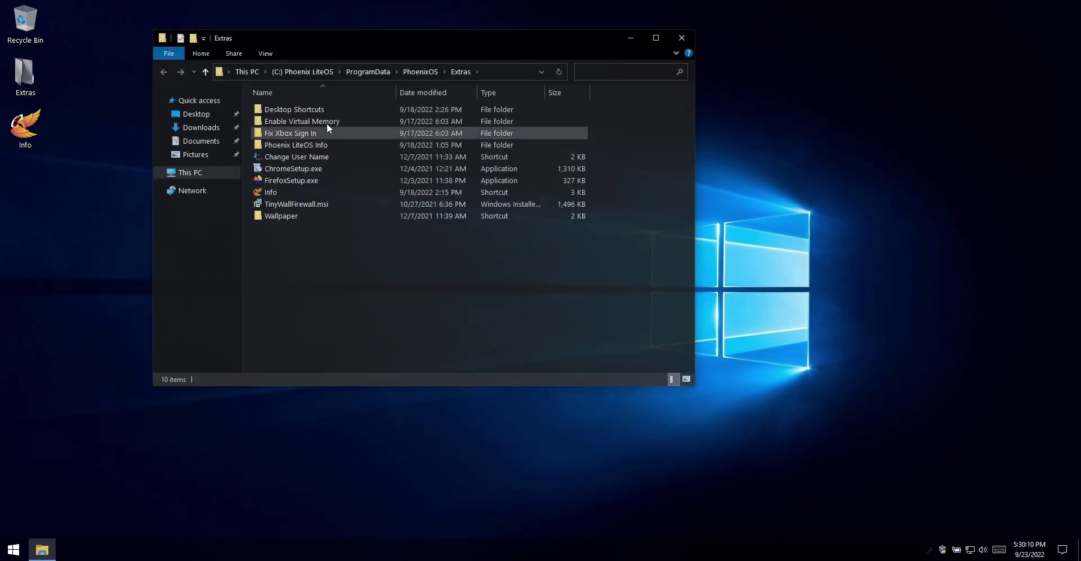
{"action": "double_click", "coordinate": [319, 104]}
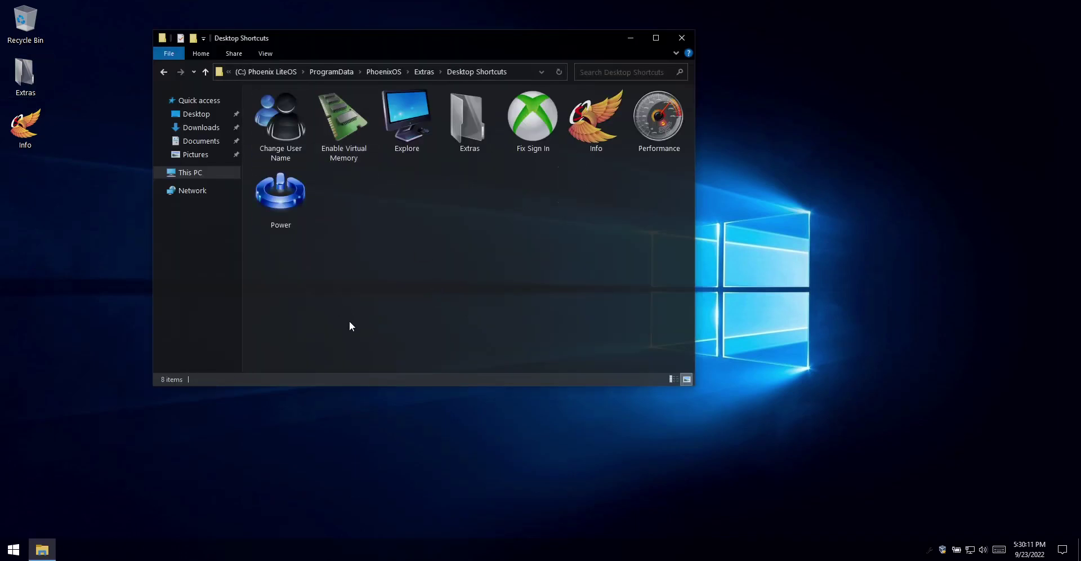
{"action": "left_click", "coordinate": [163, 72]}
{"action": "left_click", "coordinate": [280, 123]}
{"action": "double_click", "coordinate": [279, 123]}
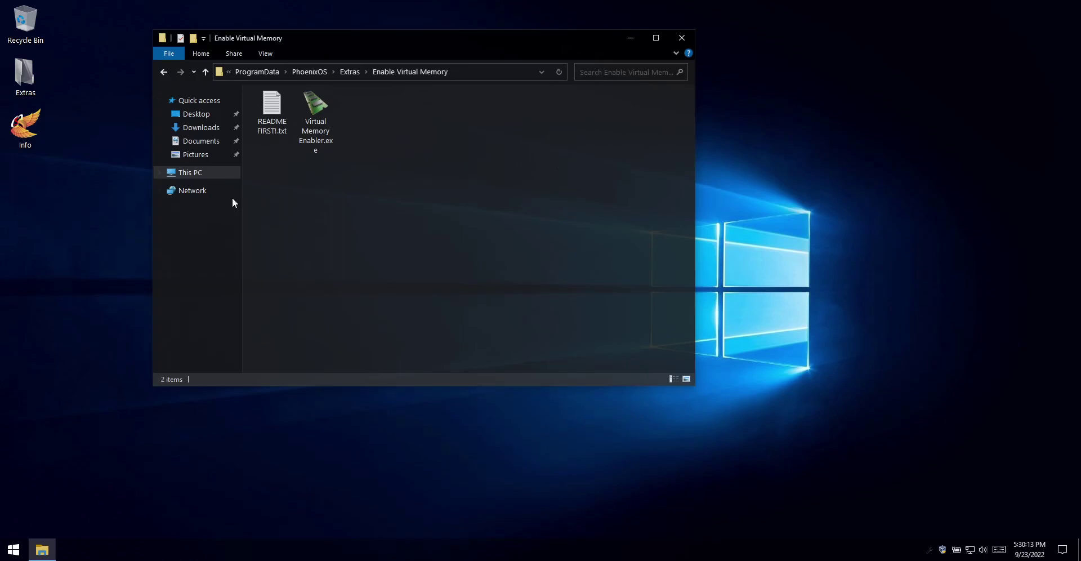
{"action": "left_click", "coordinate": [164, 72]}
{"action": "double_click", "coordinate": [294, 136]}
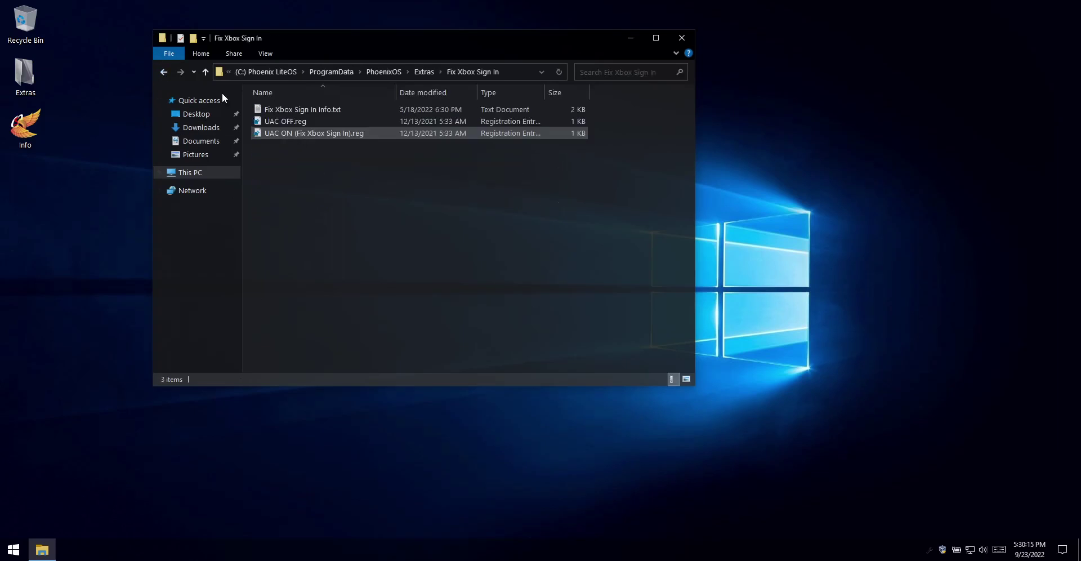
{"action": "left_click", "coordinate": [163, 72]}
Step: Open the Our Website shortcut from the Phoenix LiteOS Info folder and examine the home page's X-Lite Resurrection section
{"action": "double_click", "coordinate": [276, 144]}
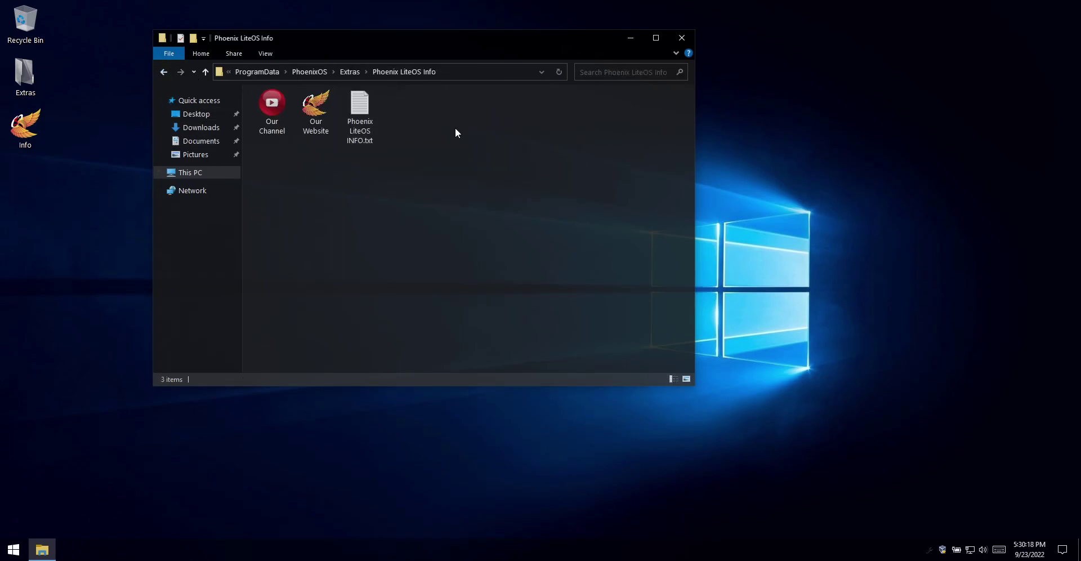
{"action": "double_click", "coordinate": [316, 110]}
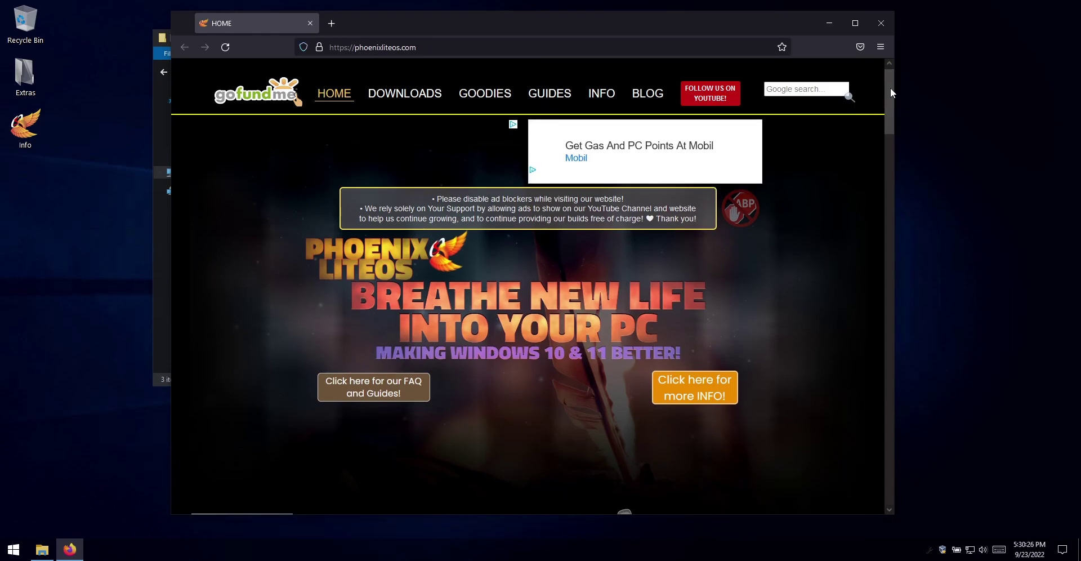
{"action": "scroll", "coordinate": [891, 96], "scroll_direction": "down", "scroll_amount": 2}
{"action": "left_click_drag", "start_coordinate": [892, 102], "coordinate": [894, 159]}
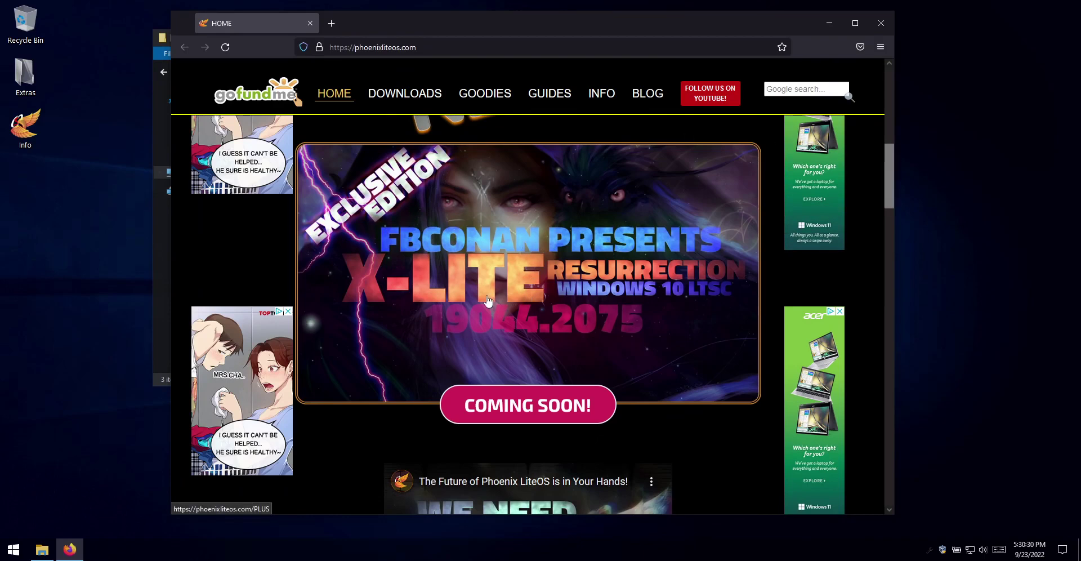
{"action": "left_click_drag", "start_coordinate": [890, 198], "coordinate": [915, 167]}
{"action": "scroll", "coordinate": [478, 451], "scroll_direction": "down", "scroll_amount": 4}
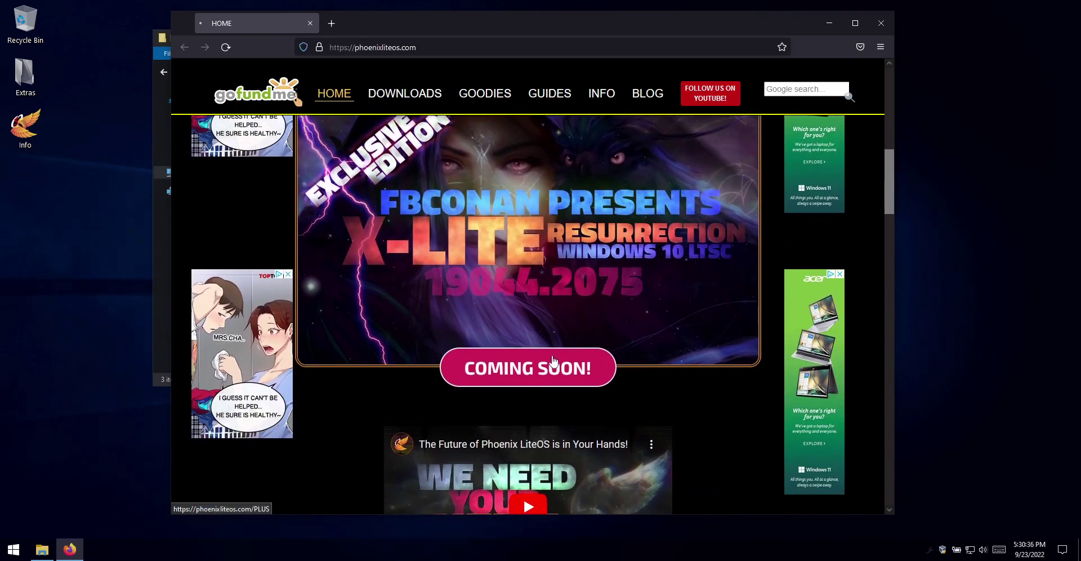
Step: Open the X-Lite Resurrection 19044.2075 release page through the full featured releases page and examine its fixes, changes and build features
{"action": "left_click", "coordinate": [479, 457]}
{"action": "scroll", "coordinate": [732, 237], "scroll_direction": "down", "scroll_amount": 5}
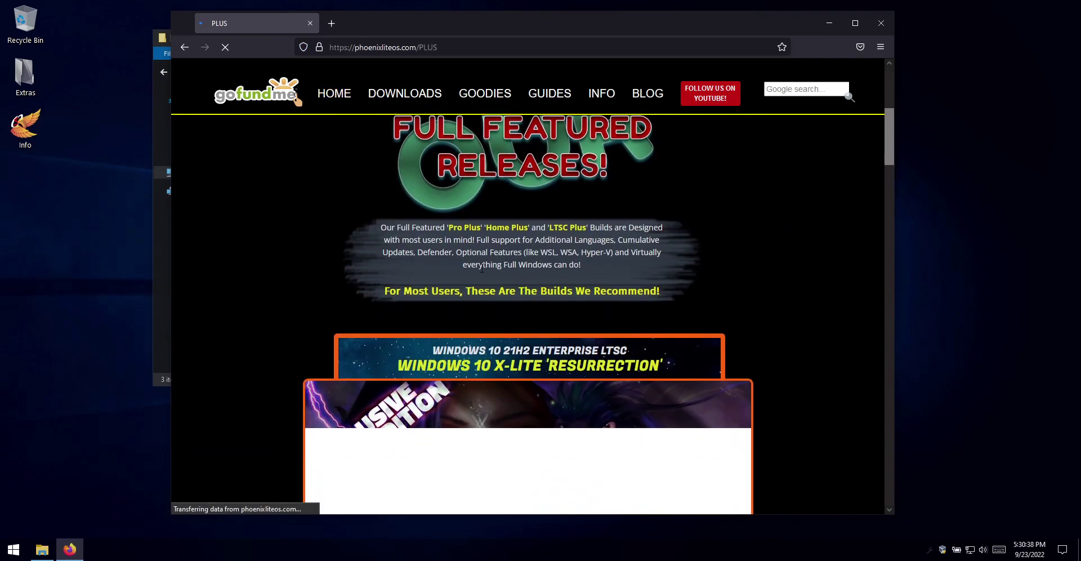
{"action": "scroll", "coordinate": [813, 248], "scroll_direction": "down", "scroll_amount": 3}
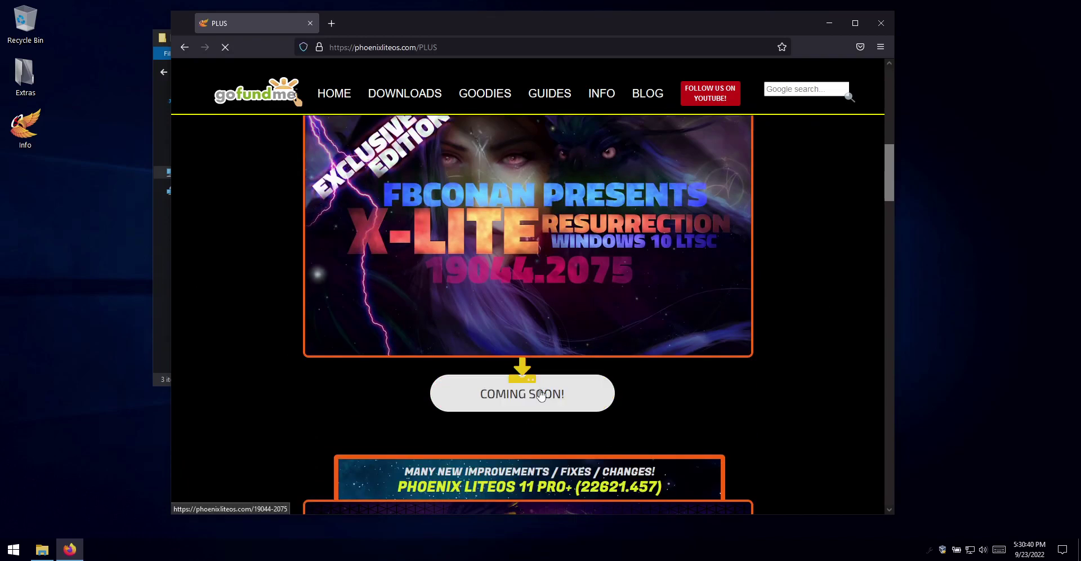
{"action": "left_click", "coordinate": [597, 393]}
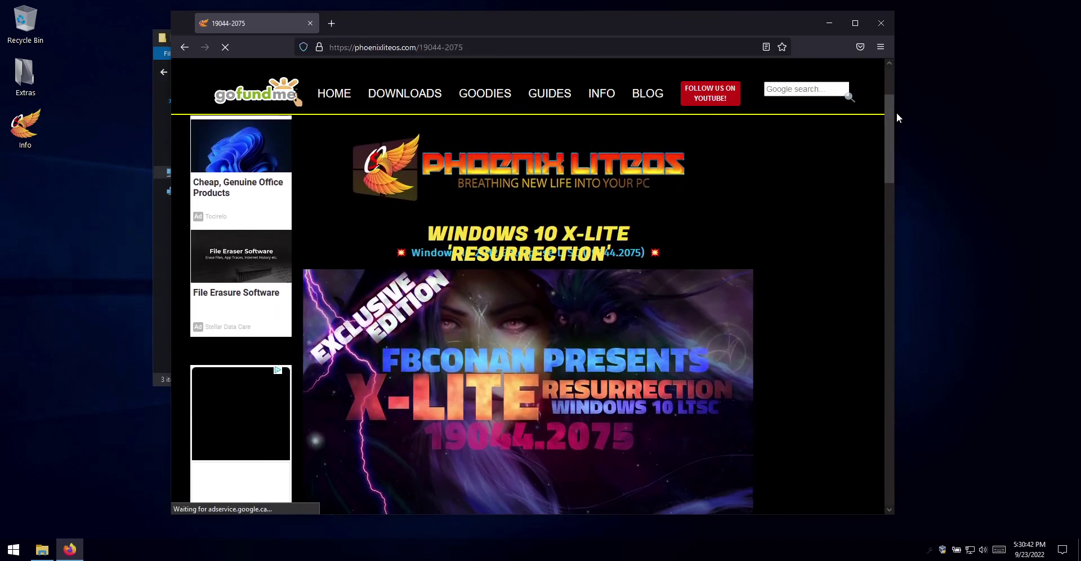
{"action": "scroll", "coordinate": [897, 120], "scroll_direction": "down", "scroll_amount": 7}
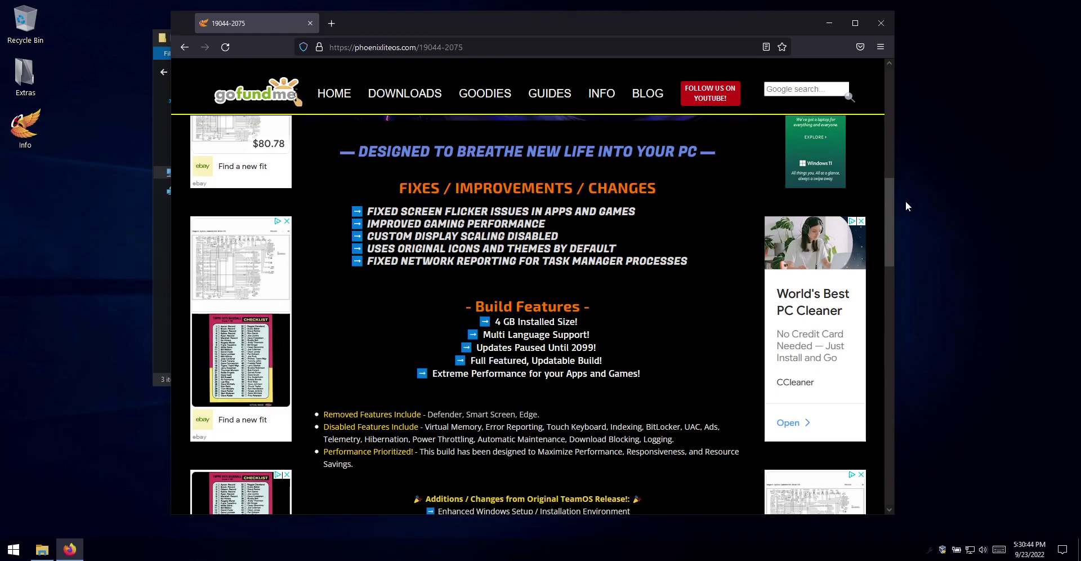
{"action": "left_click_drag", "start_coordinate": [335, 179], "coordinate": [711, 390]}
{"action": "key", "text": "ctrl+a"}
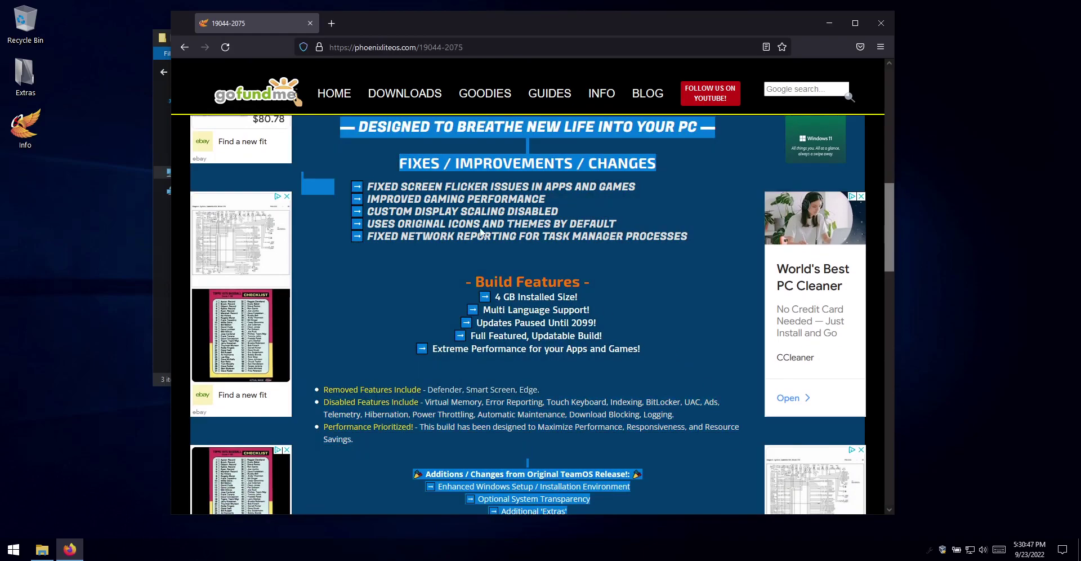
Step: Look through the website's Goodies software downloads for the Add Microsoft Store to LTSC tool, and close the browser
{"action": "left_click", "coordinate": [474, 95]}
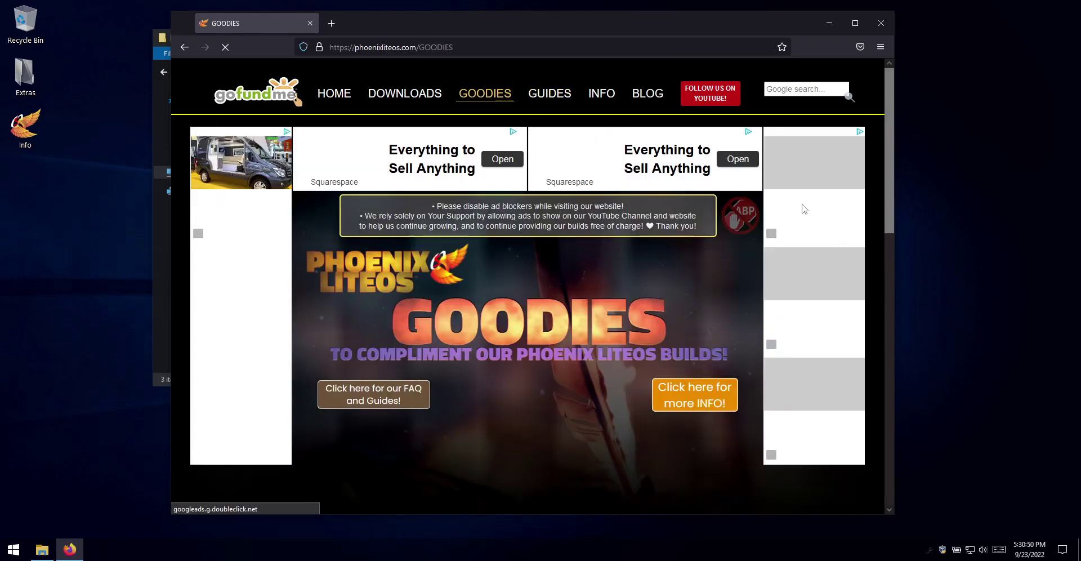
{"action": "scroll", "coordinate": [804, 209], "scroll_direction": "down", "scroll_amount": 5}
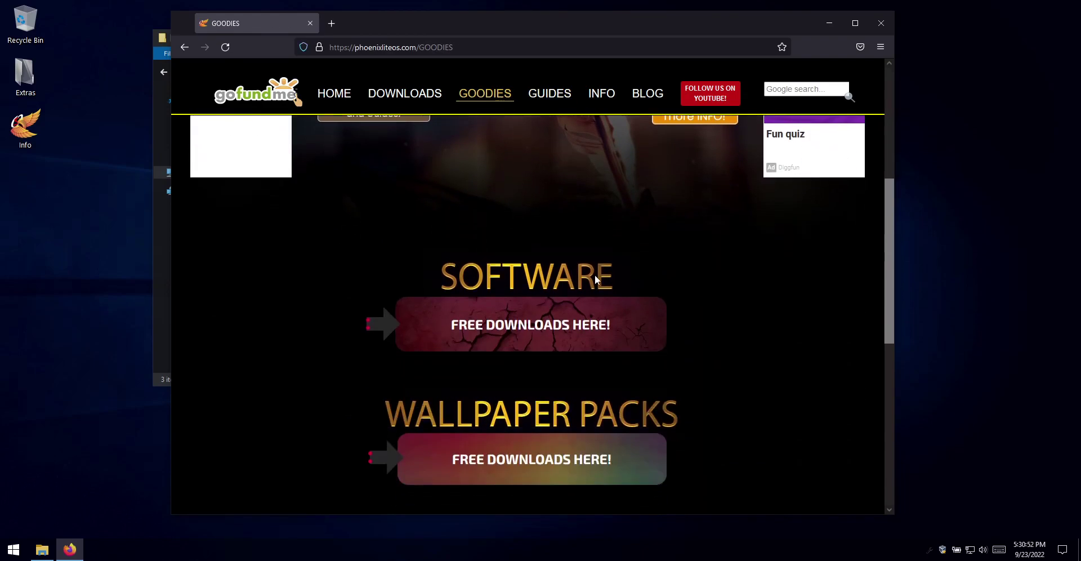
{"action": "left_click", "coordinate": [531, 322]}
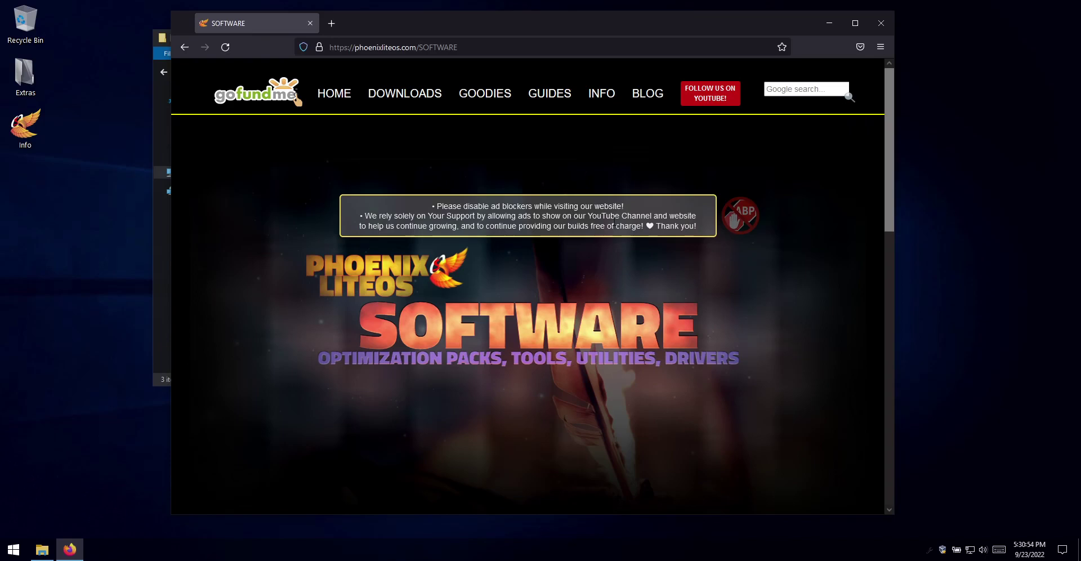
{"action": "scroll", "coordinate": [441, 155], "scroll_direction": "down", "scroll_amount": 4}
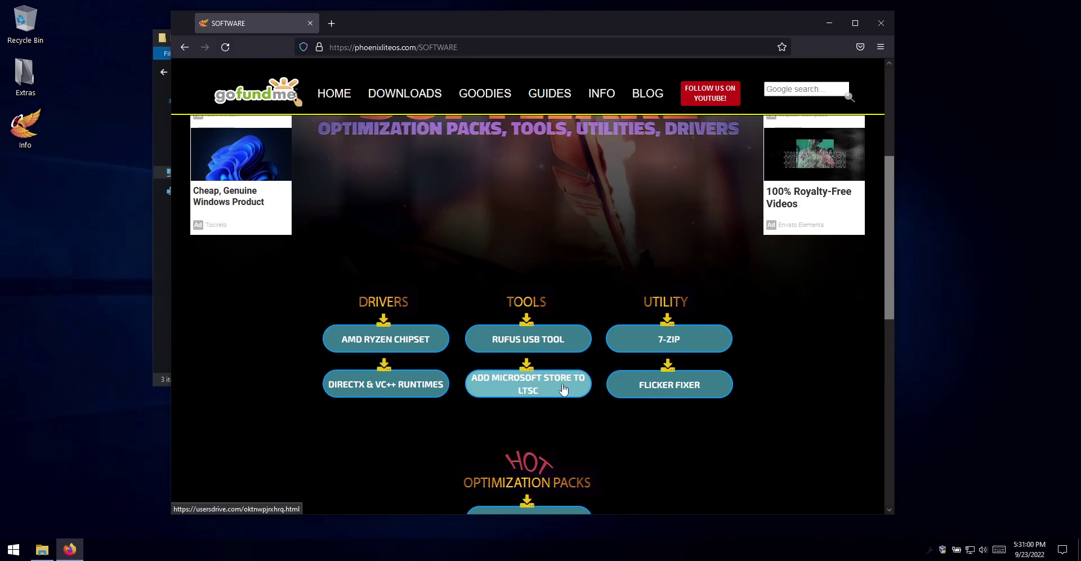
{"action": "left_click", "coordinate": [881, 23]}
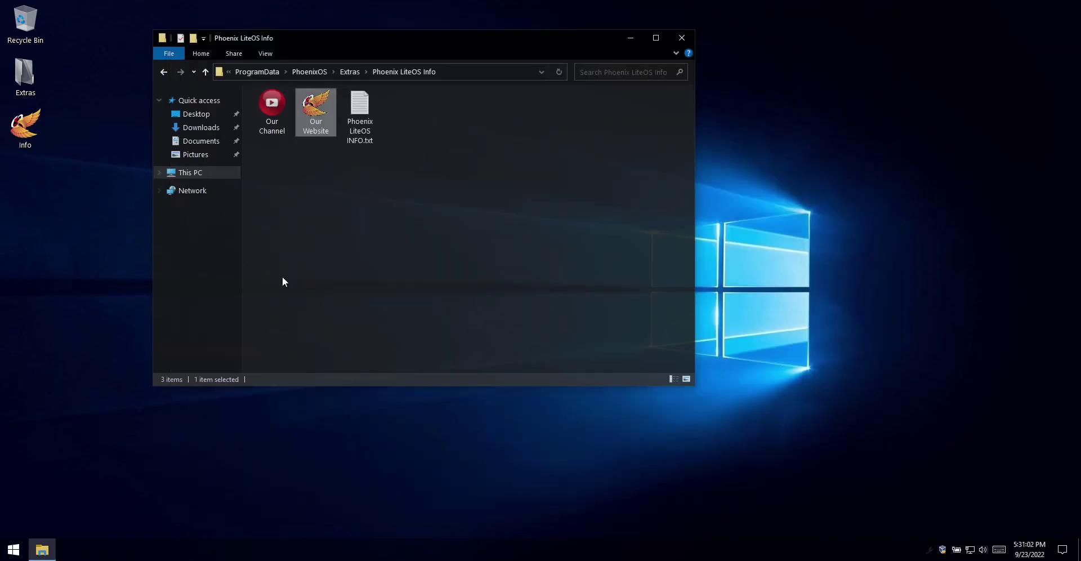
Step: Open the LTSC-Add-MicrosoftStore-master folder inside the extracted LTSC-Add-MicrosoftStore folder in Downloads
{"action": "left_click", "coordinate": [202, 128]}
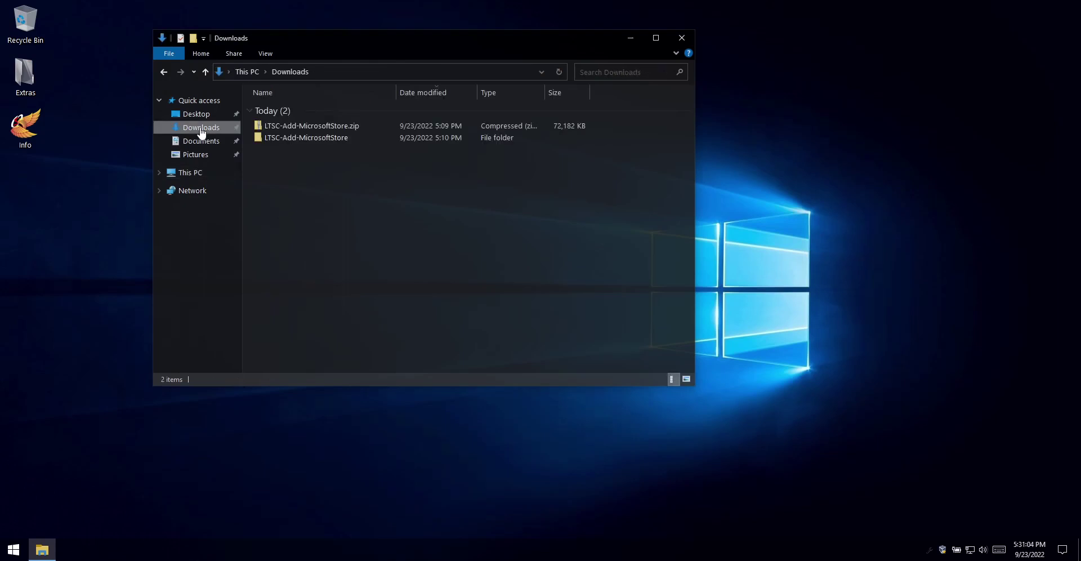
{"action": "left_click", "coordinate": [265, 141]}
{"action": "double_click", "coordinate": [302, 138]}
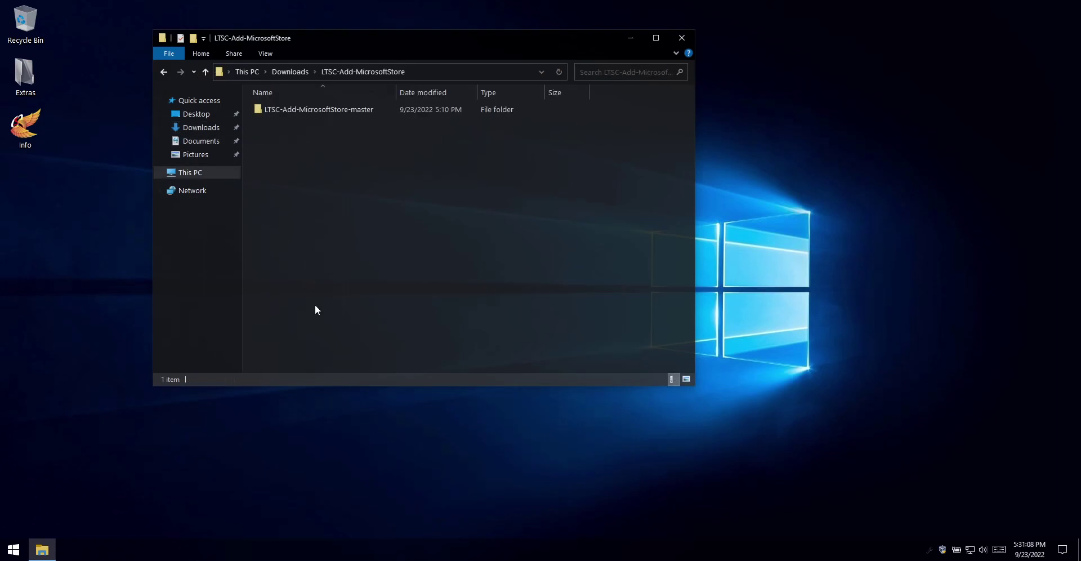
{"action": "double_click", "coordinate": [302, 109]}
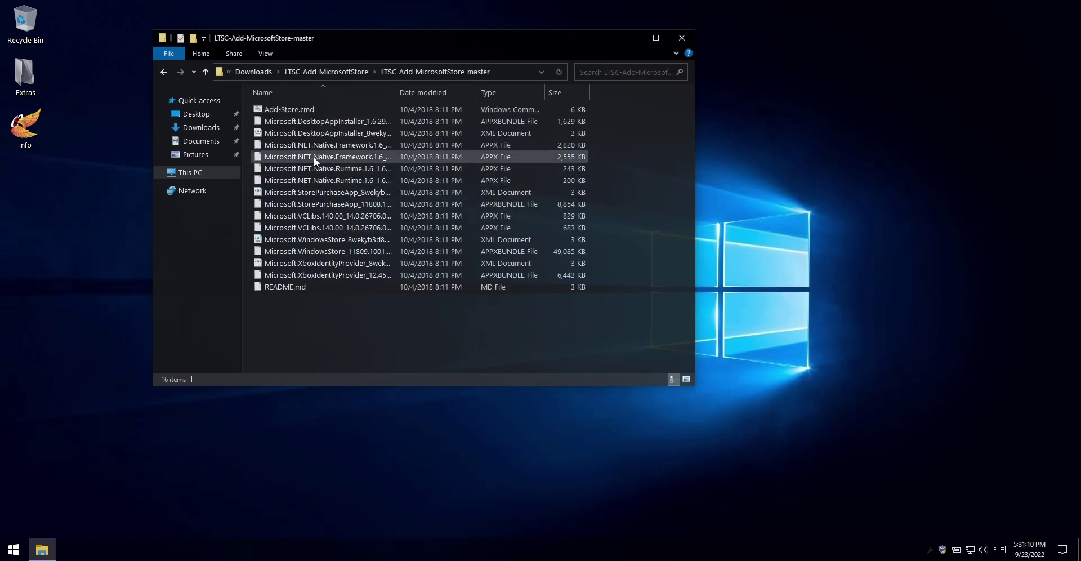
{"action": "left_click_drag", "start_coordinate": [347, 326], "coordinate": [269, 95]}
{"action": "left_click", "coordinate": [361, 302]}
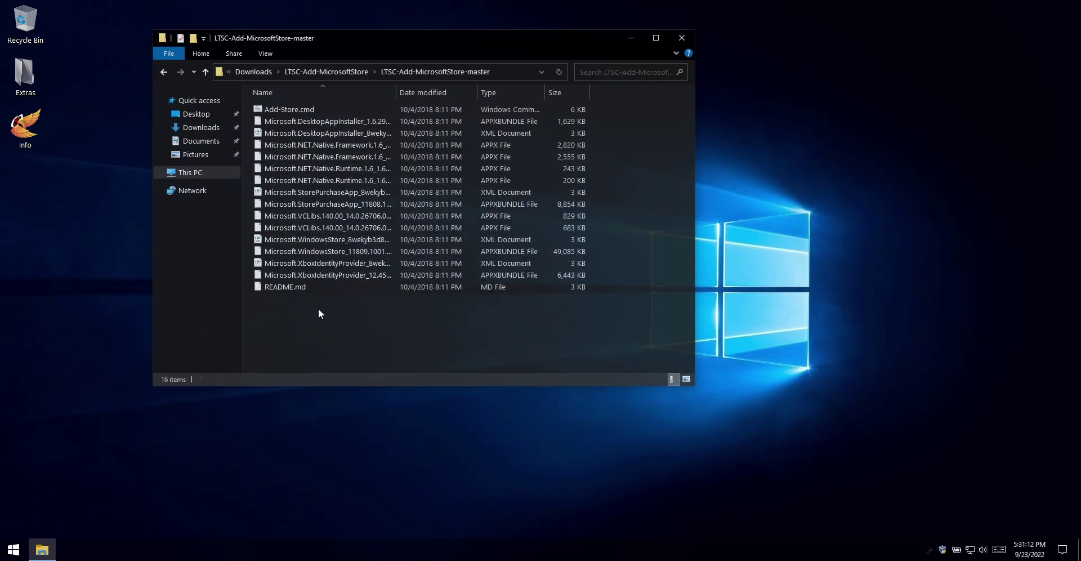
Step: Run Add-Store.cmd as administrator to add Microsoft Store, and minimize the folder window
{"action": "right_click", "coordinate": [293, 107]}
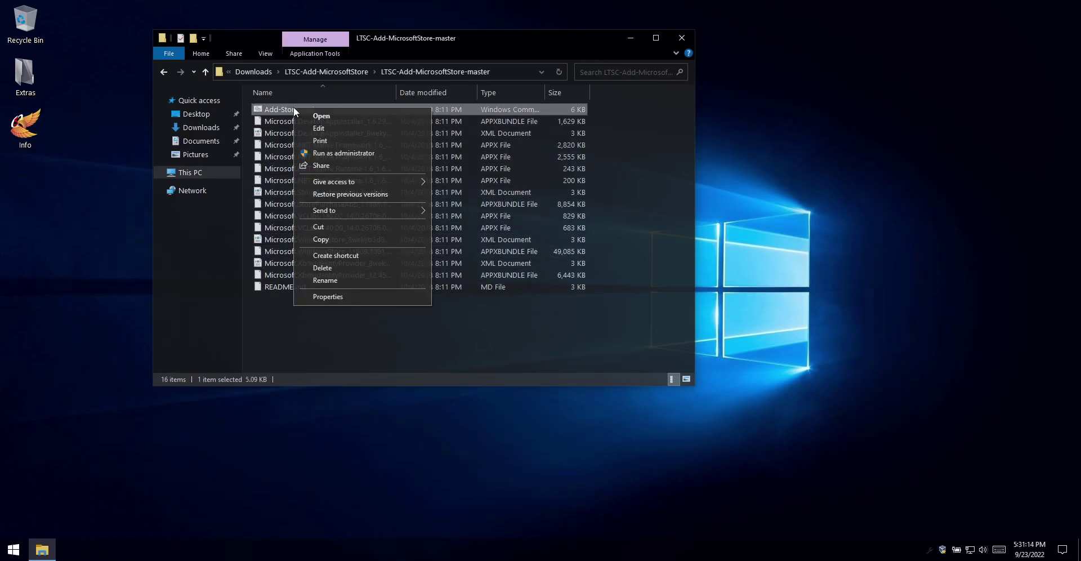
{"action": "left_click", "coordinate": [380, 154]}
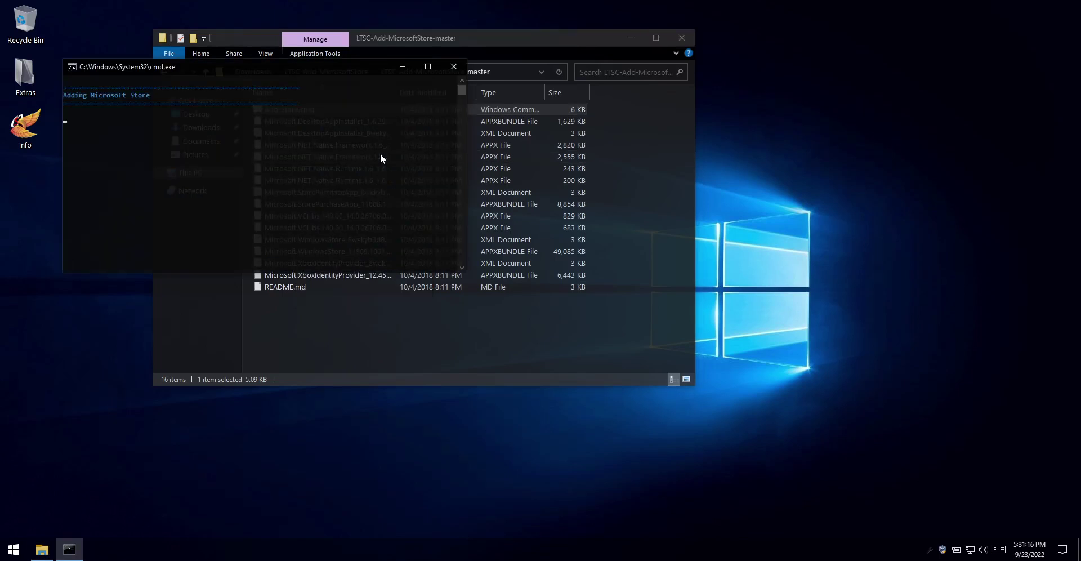
{"action": "left_click", "coordinate": [630, 37]}
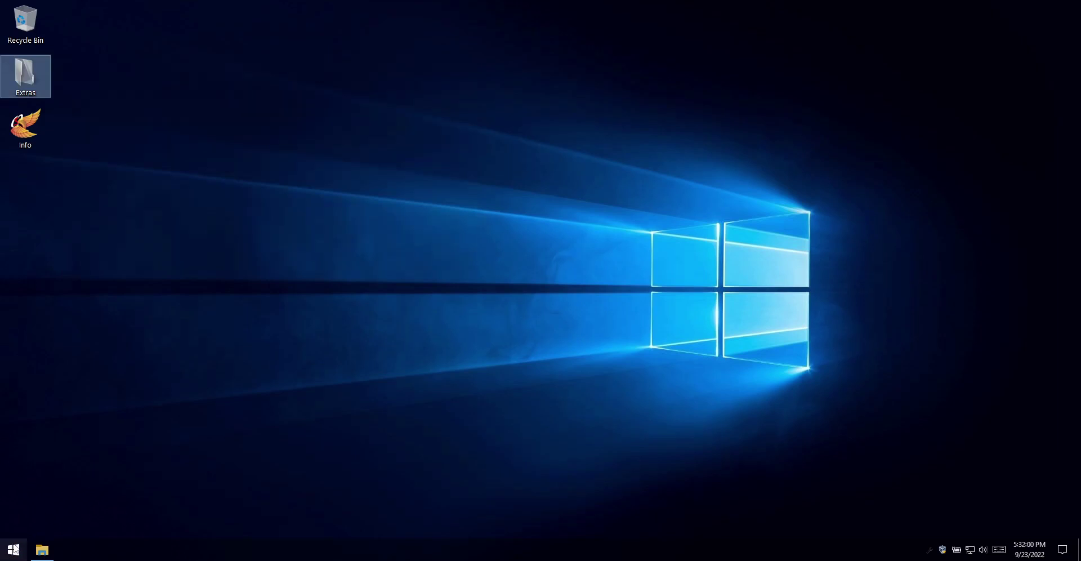
Step: Launch Microsoft Store from the Apps program folder and reposition its window slightly higher on the desktop
{"action": "left_click", "coordinate": [13, 549]}
{"action": "left_click", "coordinate": [22, 295]}
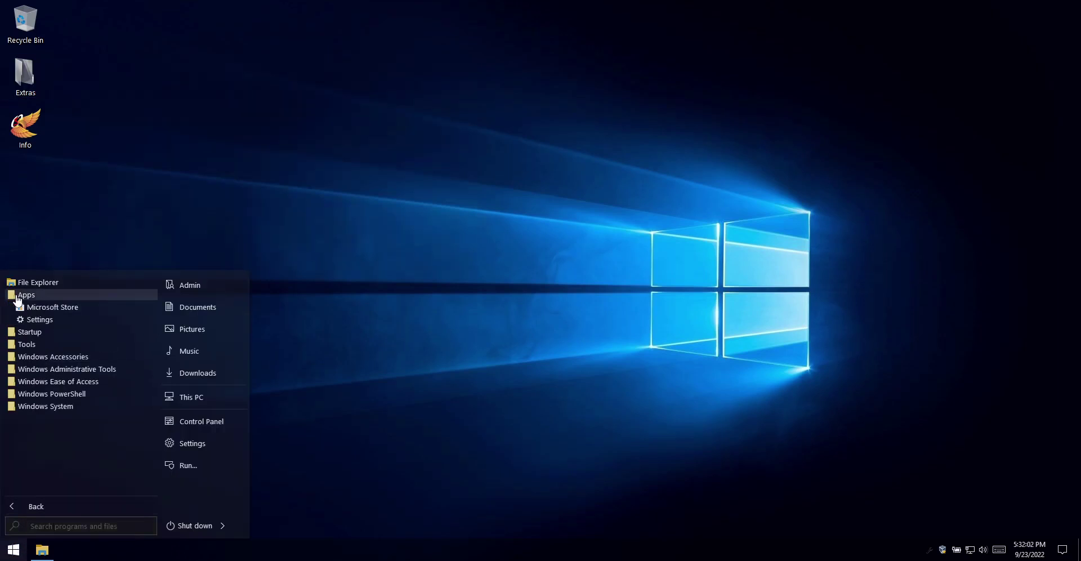
{"action": "left_click", "coordinate": [78, 310]}
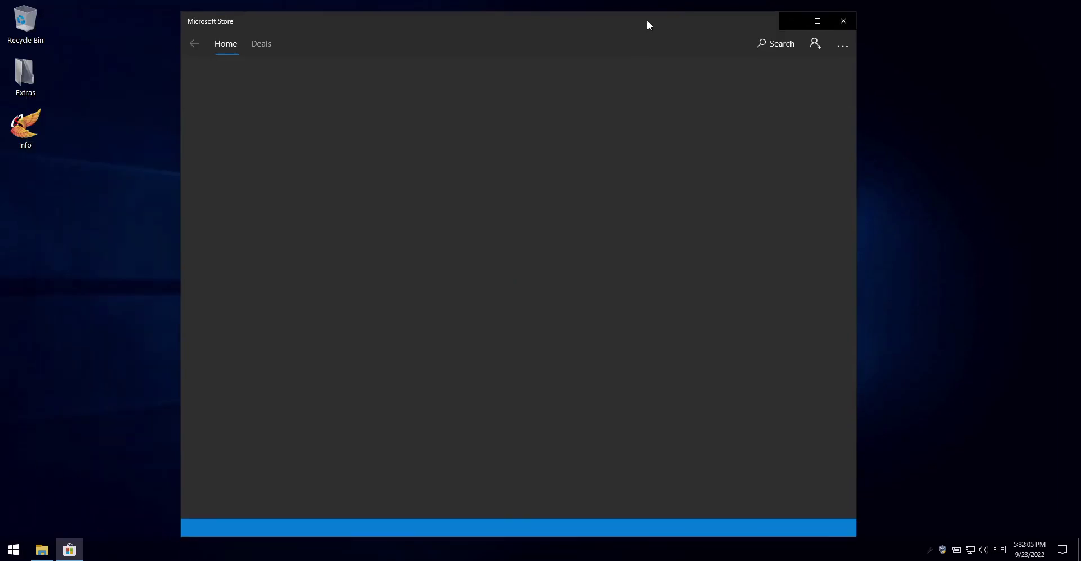
{"action": "left_click_drag", "start_coordinate": [647, 25], "coordinate": [657, 16]}
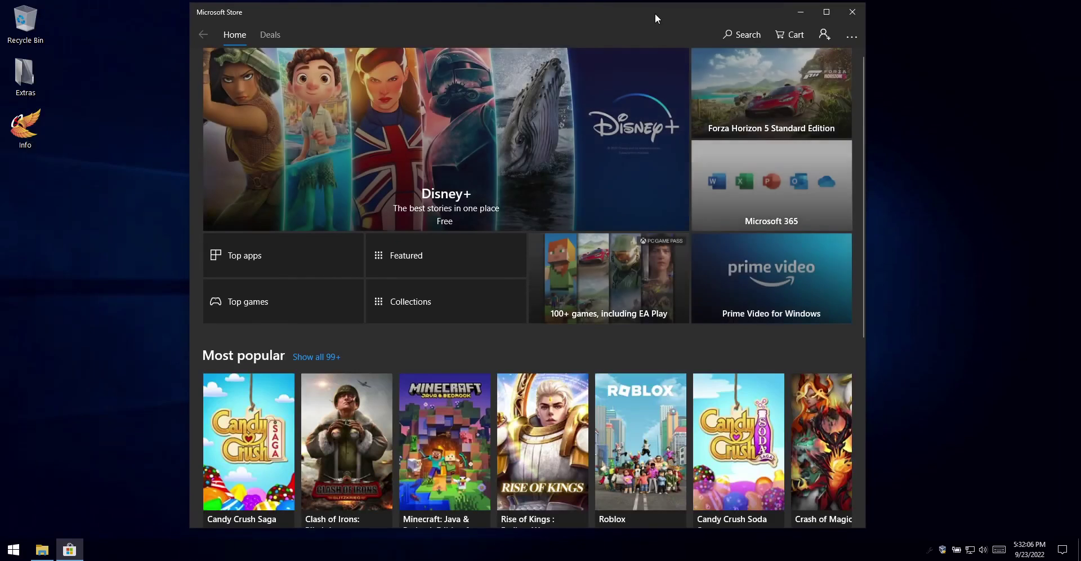
Step: Review the Microsoft Store's settings and its downloads and updates queue, and return to the store's home page
{"action": "left_click", "coordinate": [853, 39]}
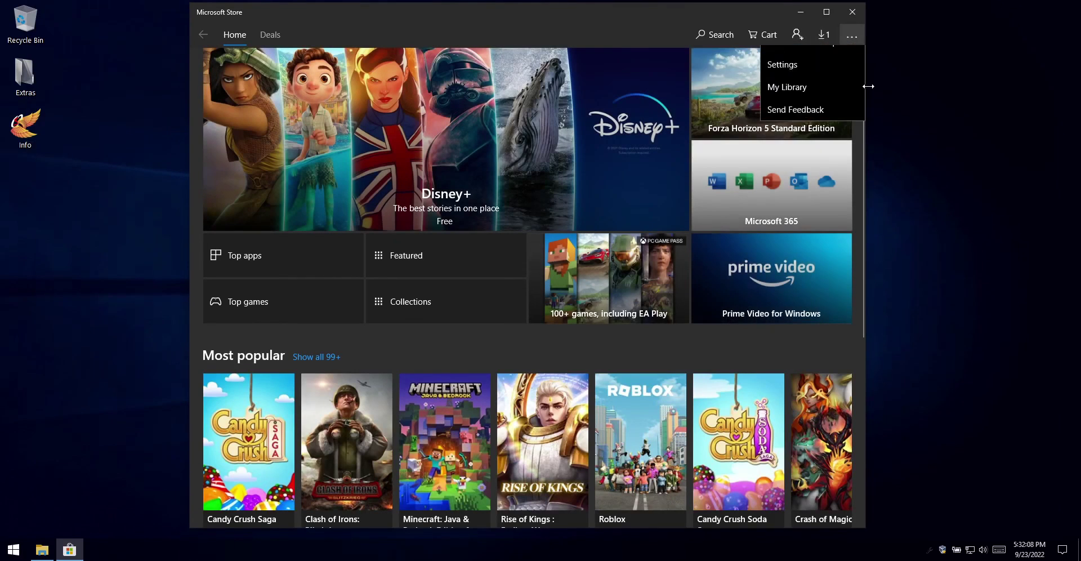
{"action": "left_click", "coordinate": [806, 84]}
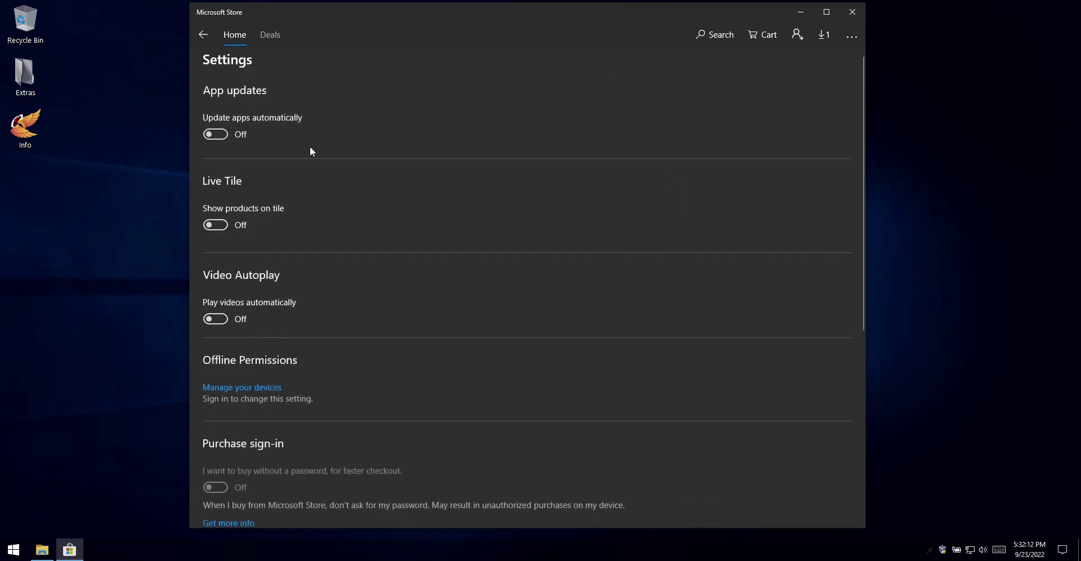
{"action": "left_click", "coordinate": [825, 35]}
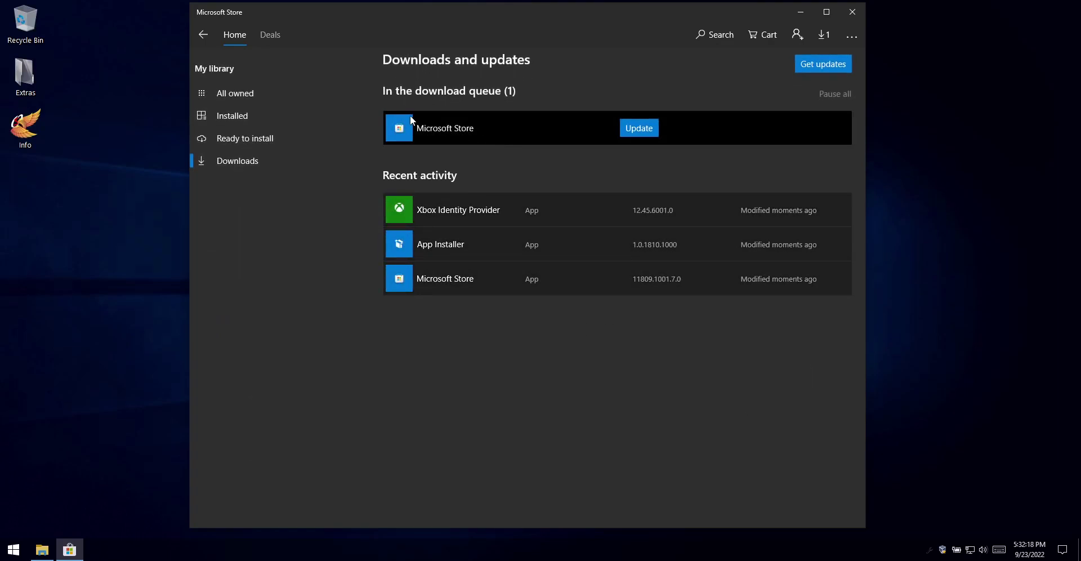
{"action": "left_click", "coordinate": [203, 34]}
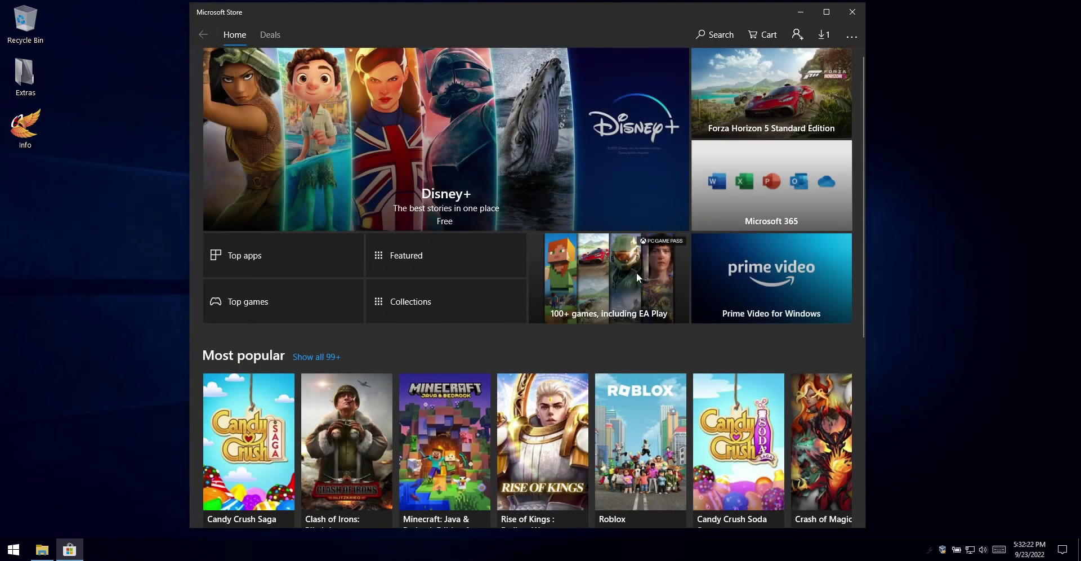
Step: Search the store for solitaire and install Microsoft Solitaire Collection from its product page
{"action": "left_click", "coordinate": [716, 36]}
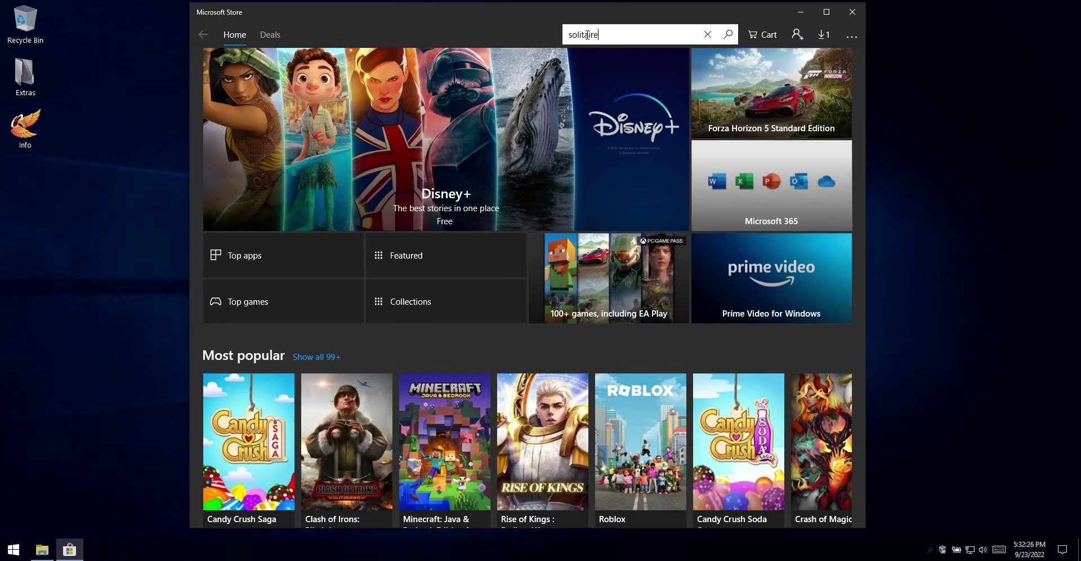
{"action": "type", "text": "solitaire"}
{"action": "left_click", "coordinate": [614, 57]}
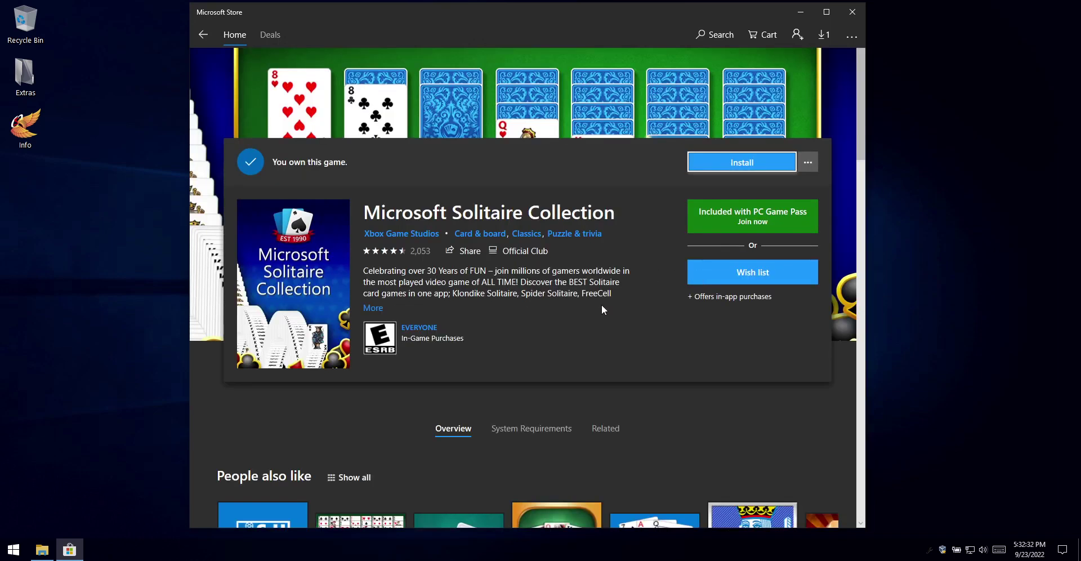
{"action": "scroll", "coordinate": [601, 309], "scroll_direction": "down", "scroll_amount": 2}
{"action": "scroll", "coordinate": [602, 309], "scroll_direction": "up", "scroll_amount": 2}
{"action": "left_click", "coordinate": [736, 161]}
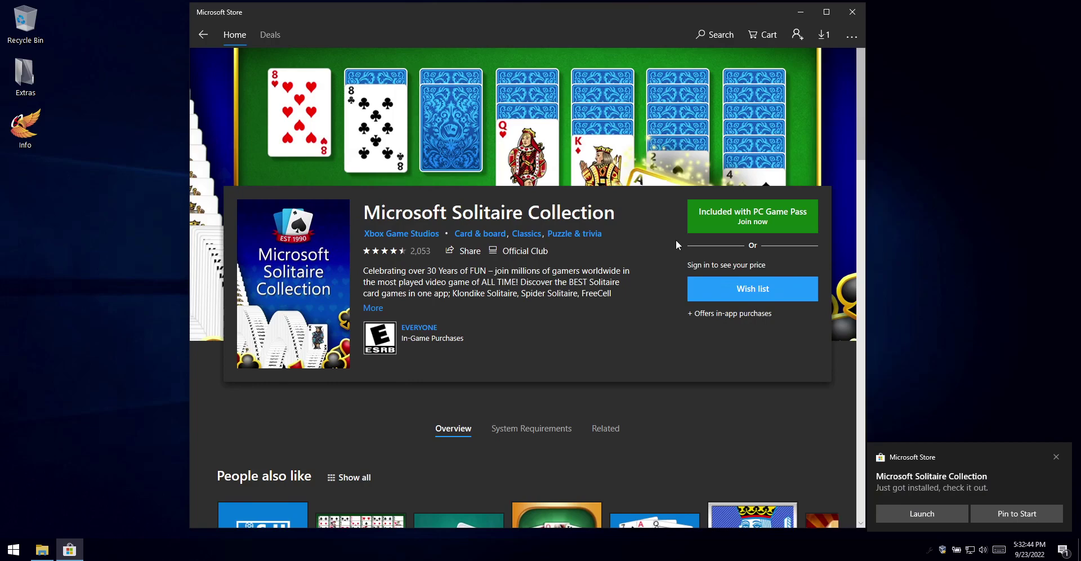
Step: Launch Microsoft Solitaire Collection, dismiss the Experience points introduction and start a Klondike game
{"action": "left_click", "coordinate": [739, 167]}
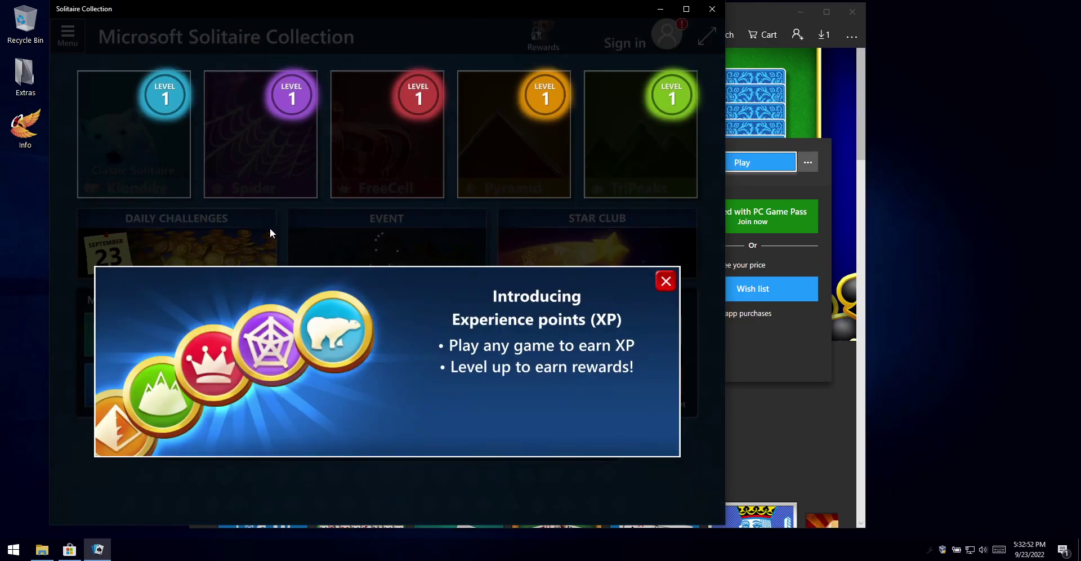
{"action": "left_click", "coordinate": [659, 282]}
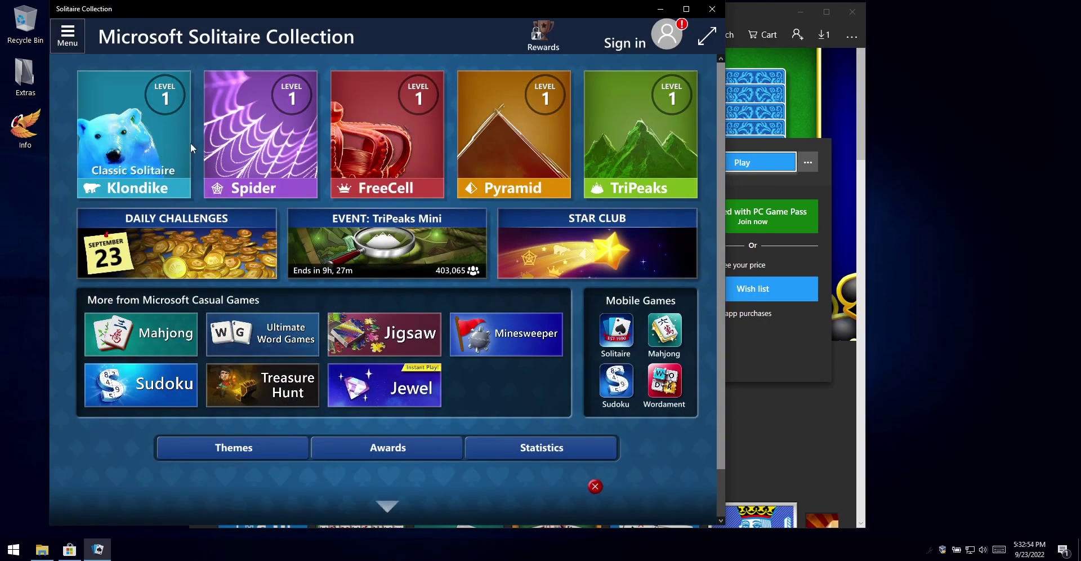
{"action": "left_click", "coordinate": [153, 185]}
Step: Play the ace of diamonds, 2 of hearts and 9 of hearts in the Klondike game, and exit Solitaire Collection
{"action": "left_click", "coordinate": [393, 254]}
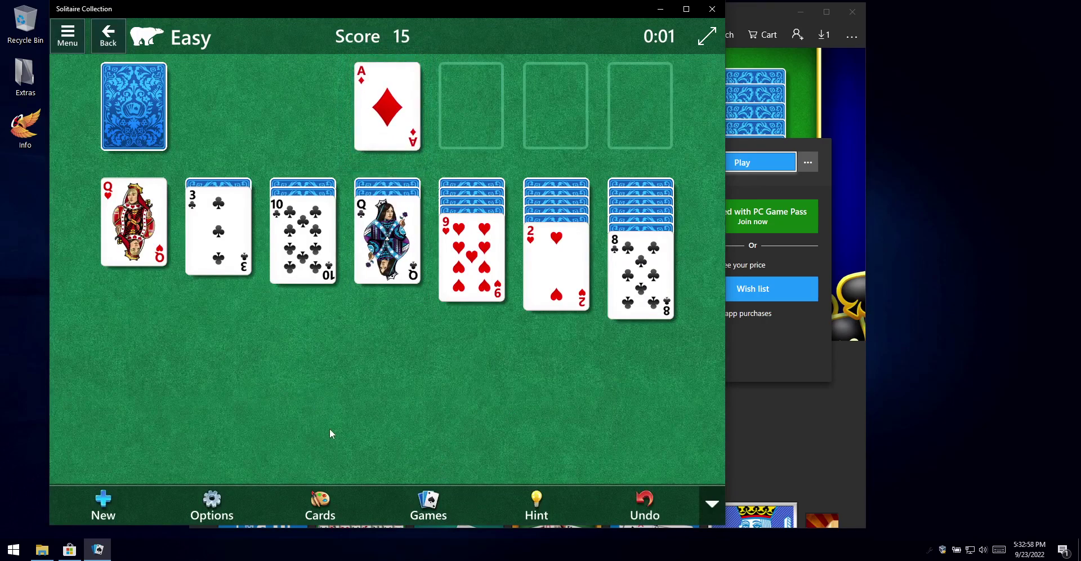
{"action": "left_click", "coordinate": [551, 273]}
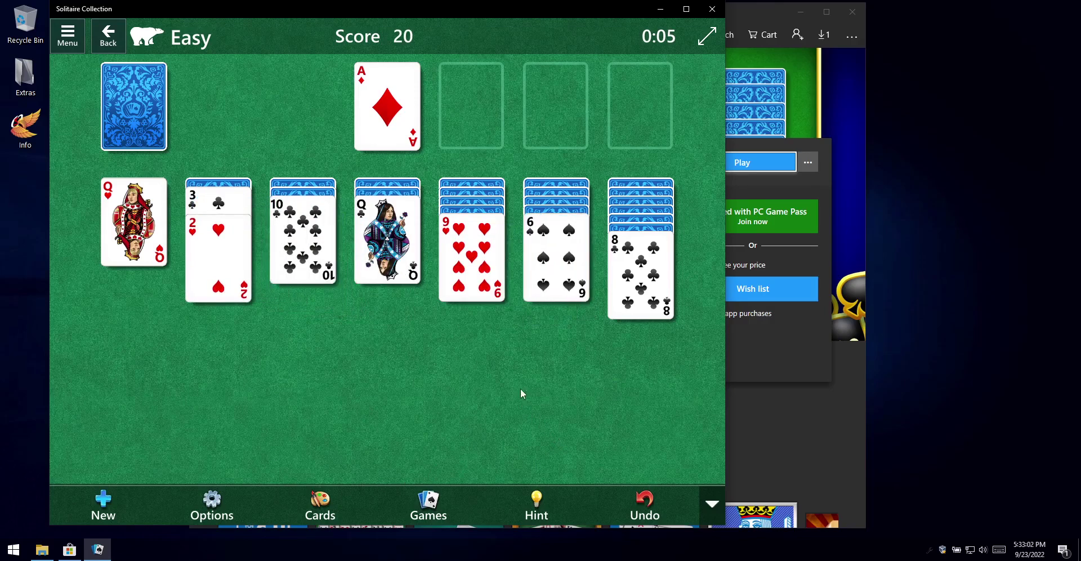
{"action": "left_click", "coordinate": [472, 254]}
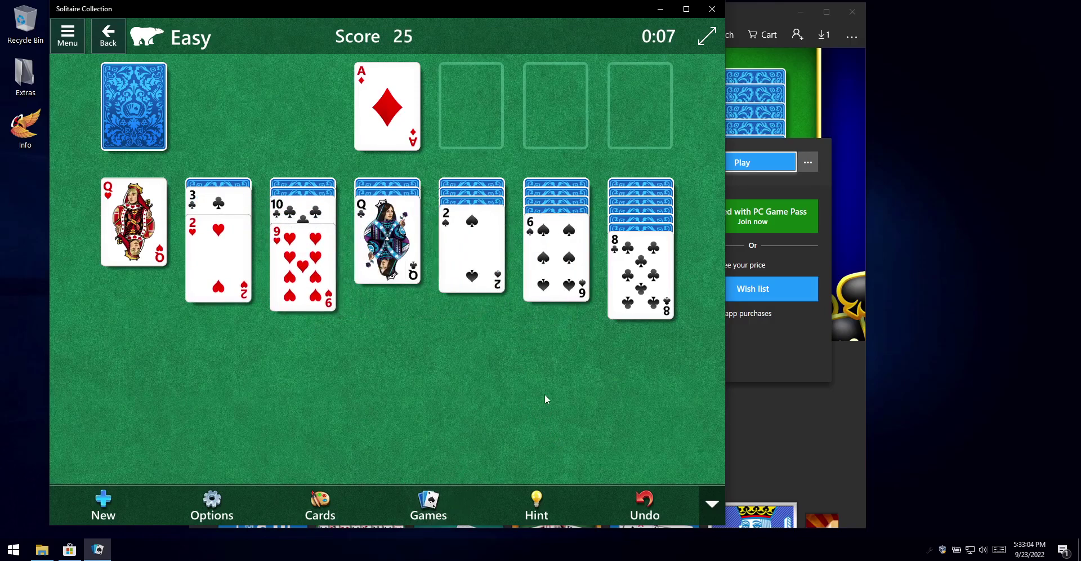
{"action": "left_click", "coordinate": [712, 9]}
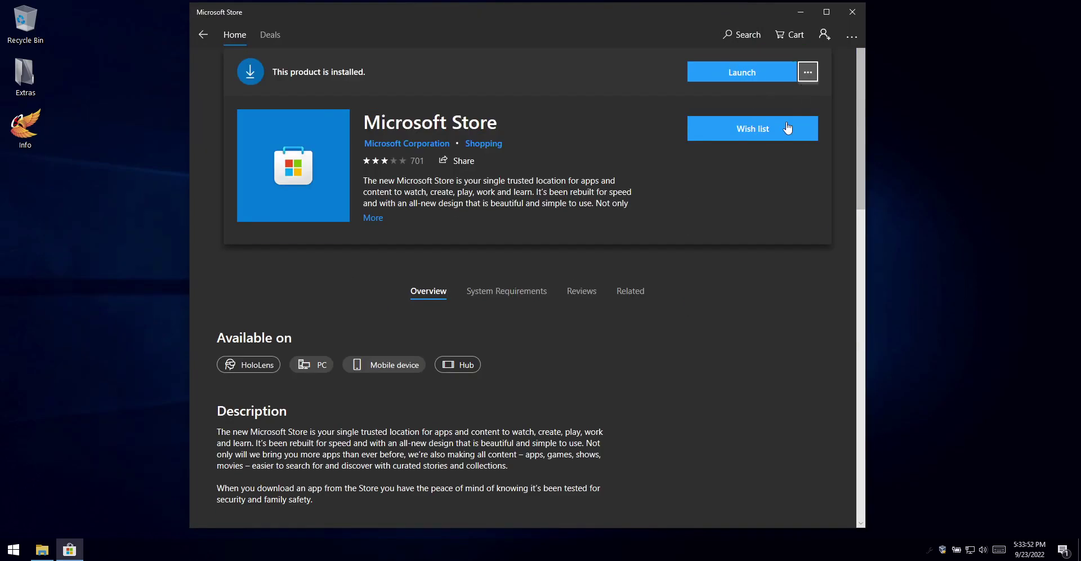
Step: Request Install on my devices for Microsoft Store from its product page and dismiss the dialog that opens
{"action": "left_click", "coordinate": [803, 79]}
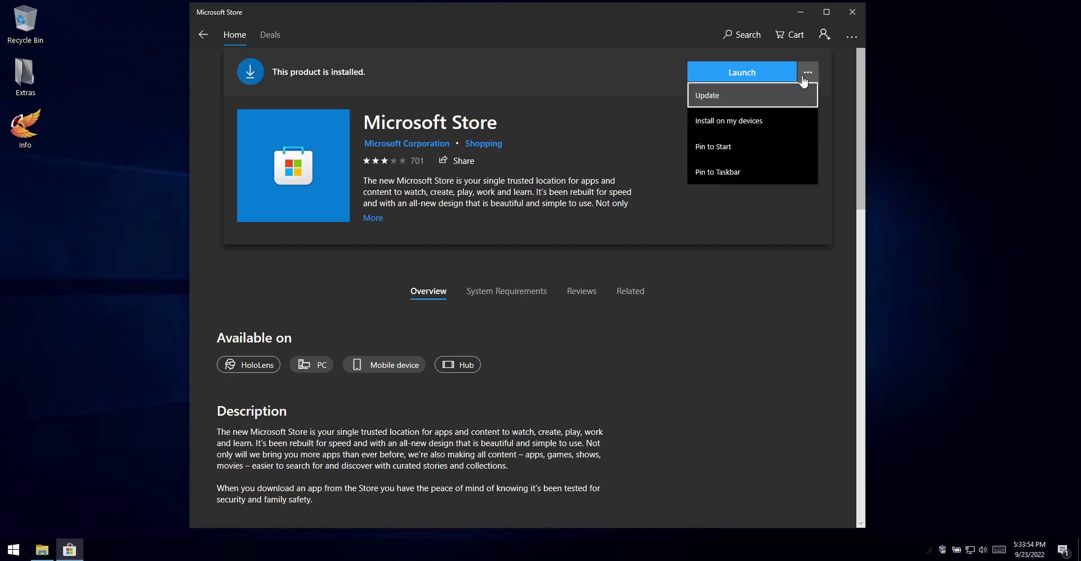
{"action": "left_click", "coordinate": [760, 119]}
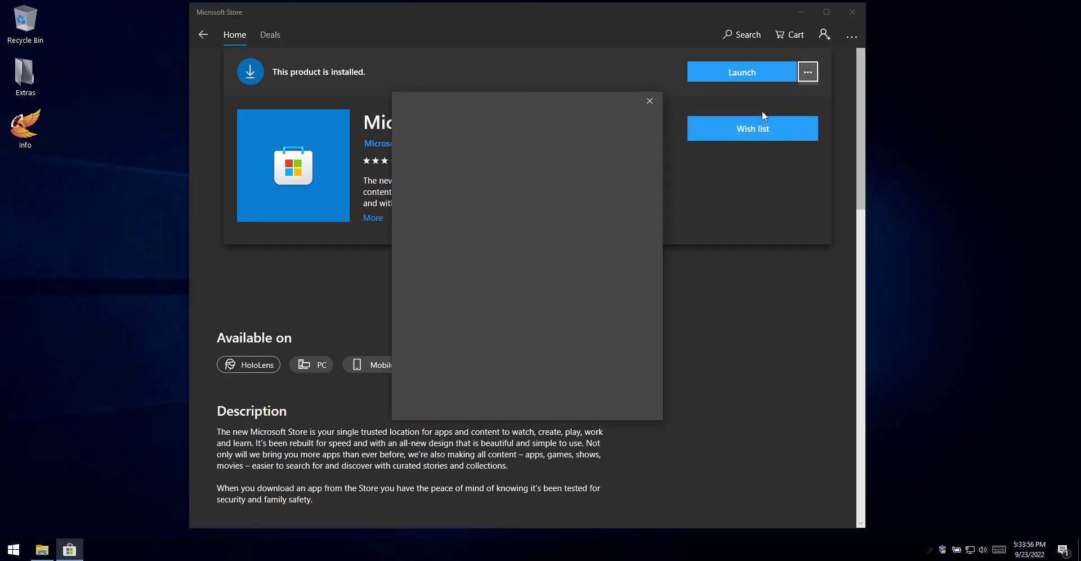
{"action": "left_click", "coordinate": [650, 101]}
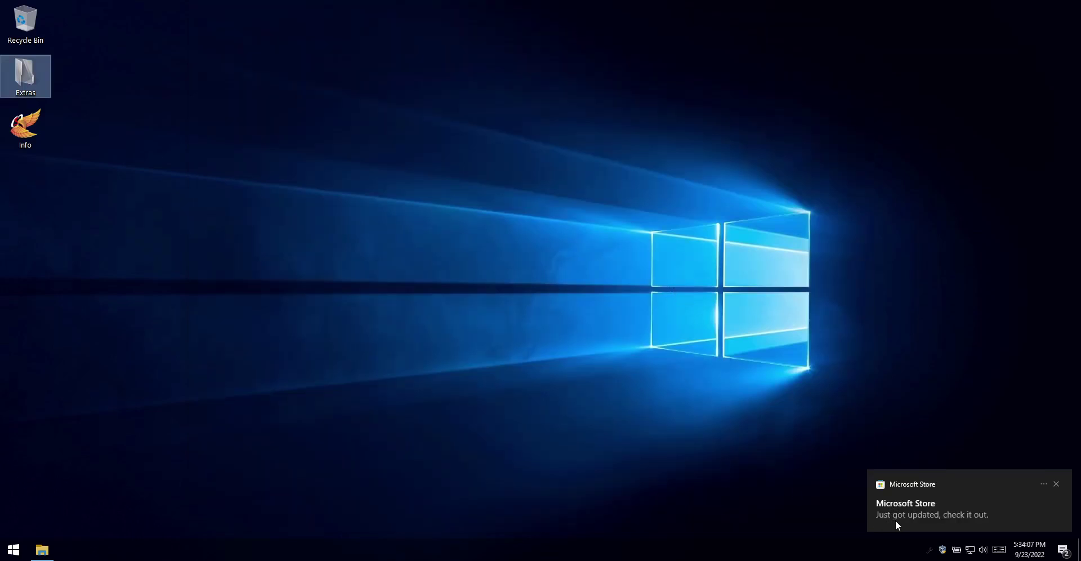
Step: Launch the updated Microsoft Store from its update notification
{"action": "left_click", "coordinate": [1043, 484]}
{"action": "left_click", "coordinate": [868, 371]}
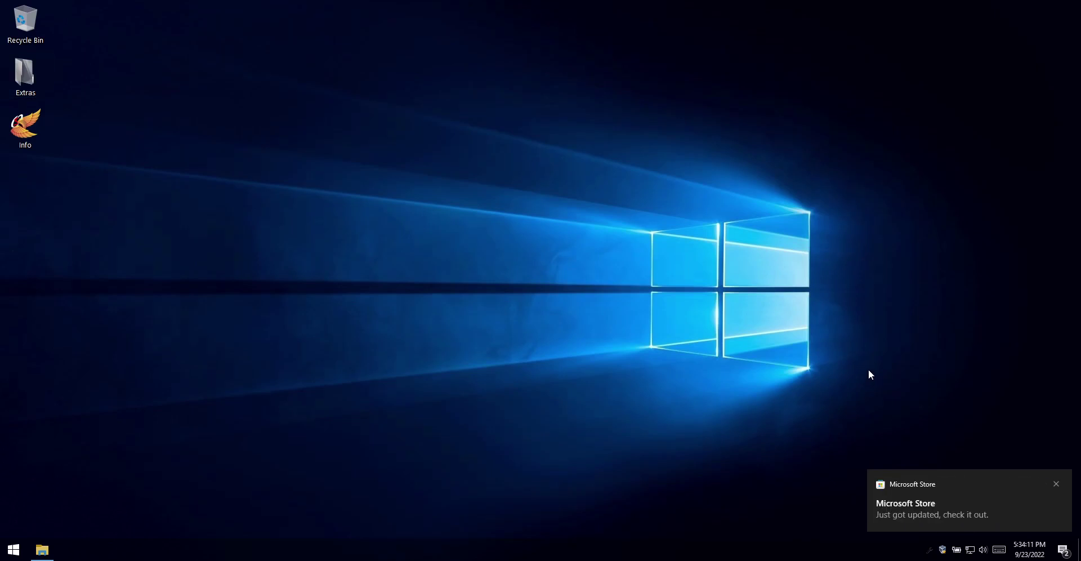
{"action": "left_click", "coordinate": [958, 528]}
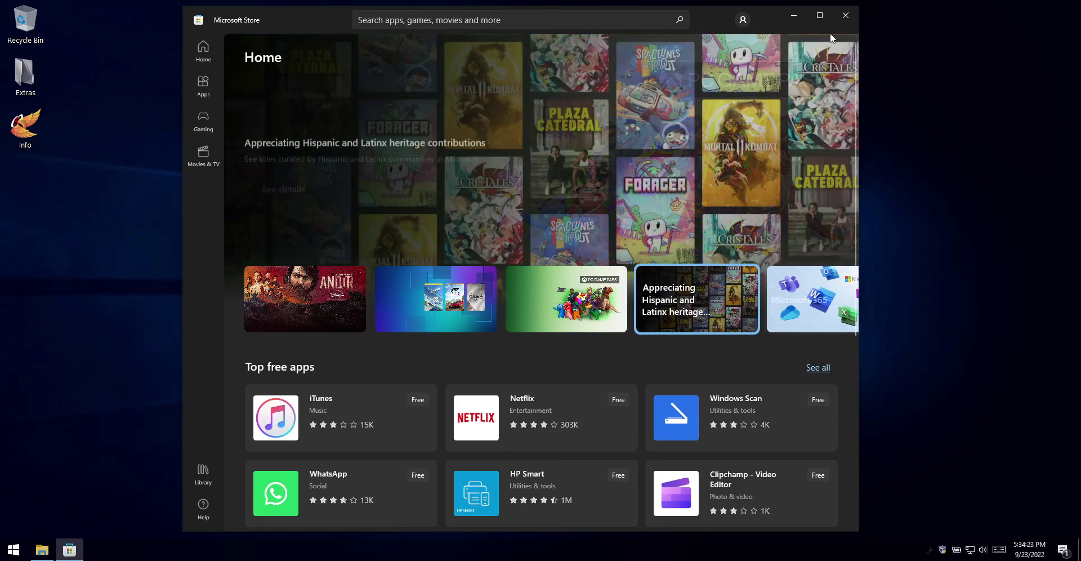
Step: Check the version number under About this app in the new Microsoft Store's app settings, and close the store
{"action": "left_click", "coordinate": [742, 20]}
{"action": "left_click", "coordinate": [660, 83]}
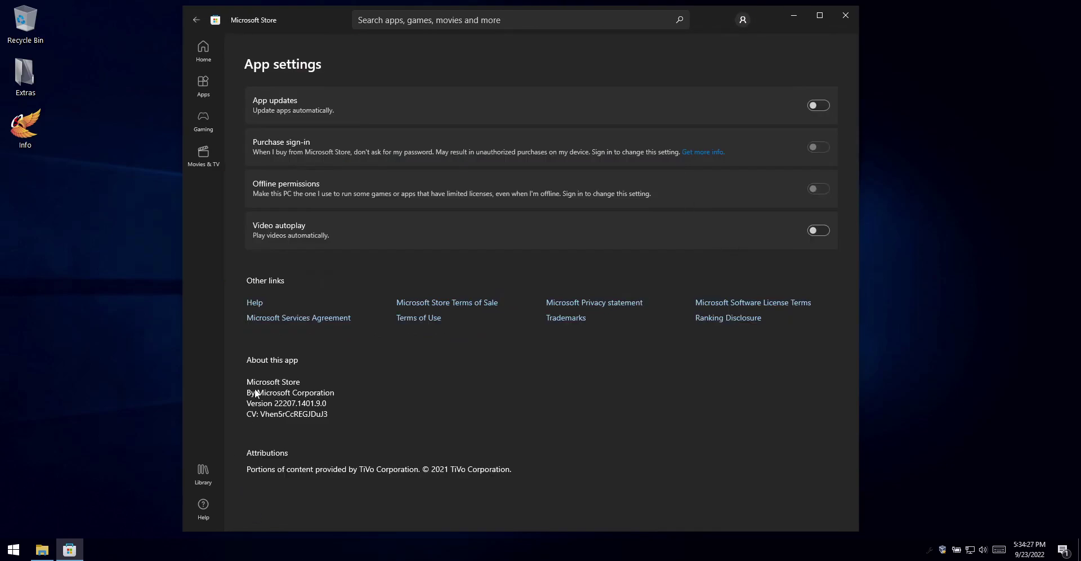
{"action": "left_click_drag", "start_coordinate": [273, 404], "coordinate": [338, 405]}
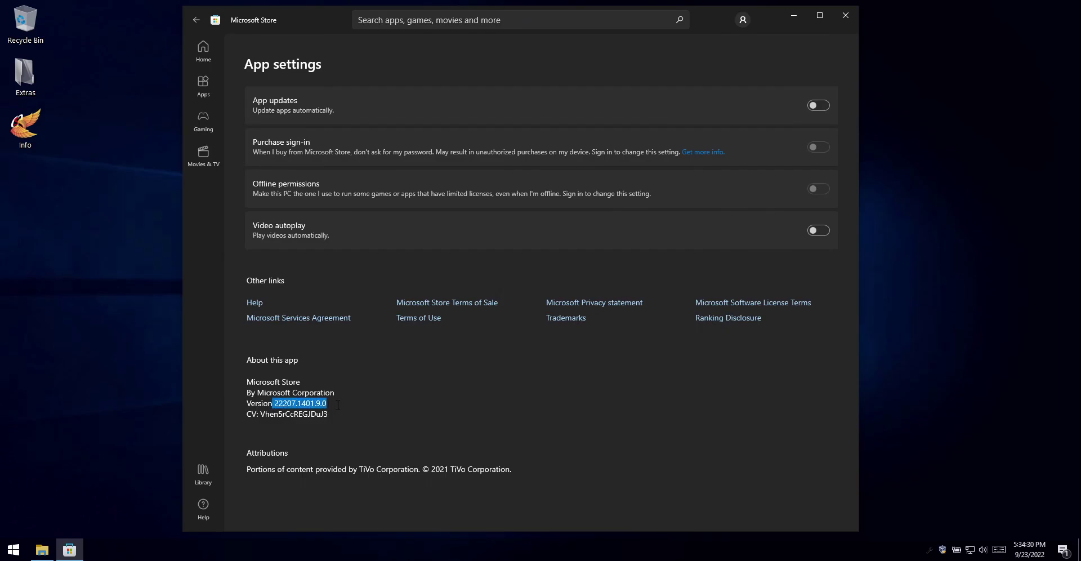
{"action": "left_click", "coordinate": [844, 15]}
Step: Open the Windows wallpapers folder through Extras, set img11.jpg as the desktop background and close the folder
{"action": "double_click", "coordinate": [25, 76]}
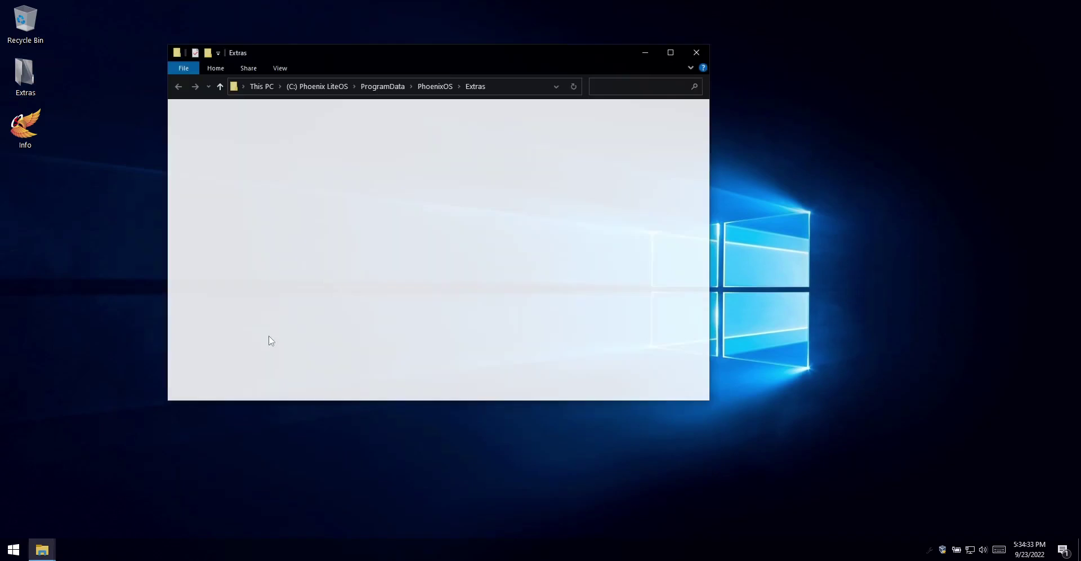
{"action": "double_click", "coordinate": [289, 226]}
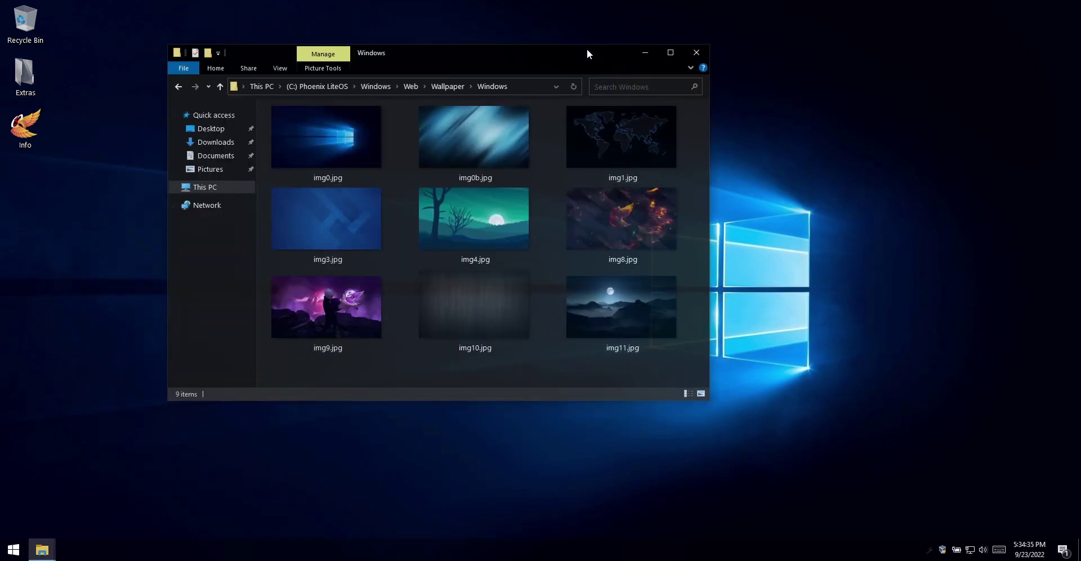
{"action": "left_click_drag", "start_coordinate": [588, 54], "coordinate": [467, 19]}
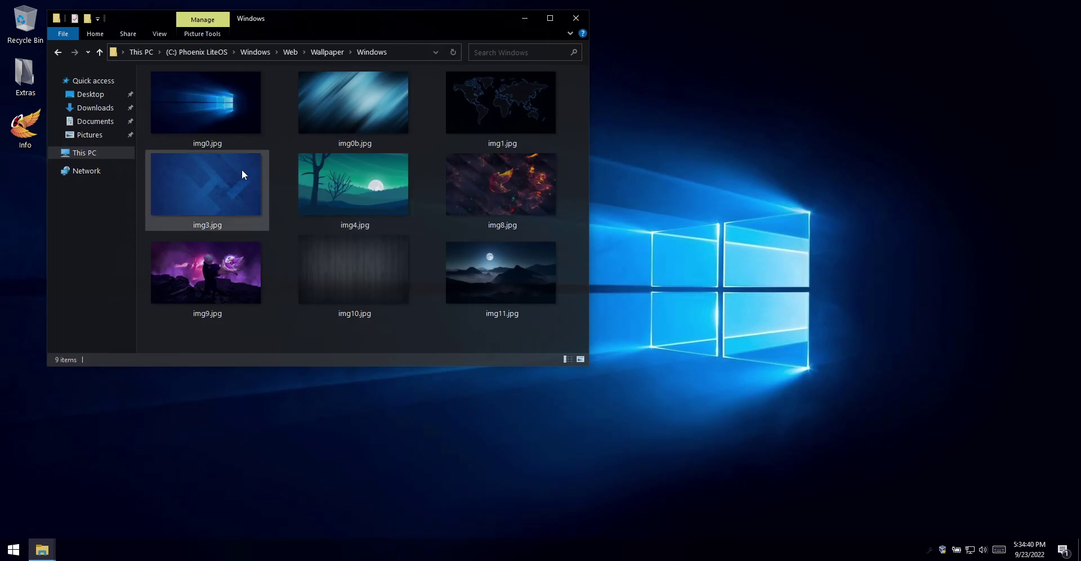
{"action": "right_click", "coordinate": [484, 234]}
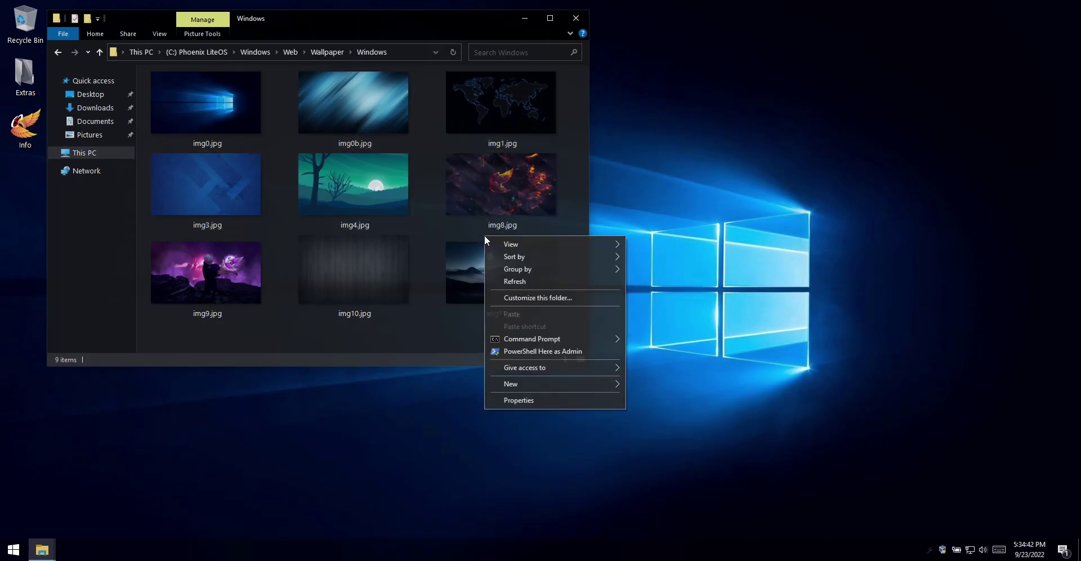
{"action": "right_click", "coordinate": [465, 276]}
{"action": "left_click", "coordinate": [521, 296]}
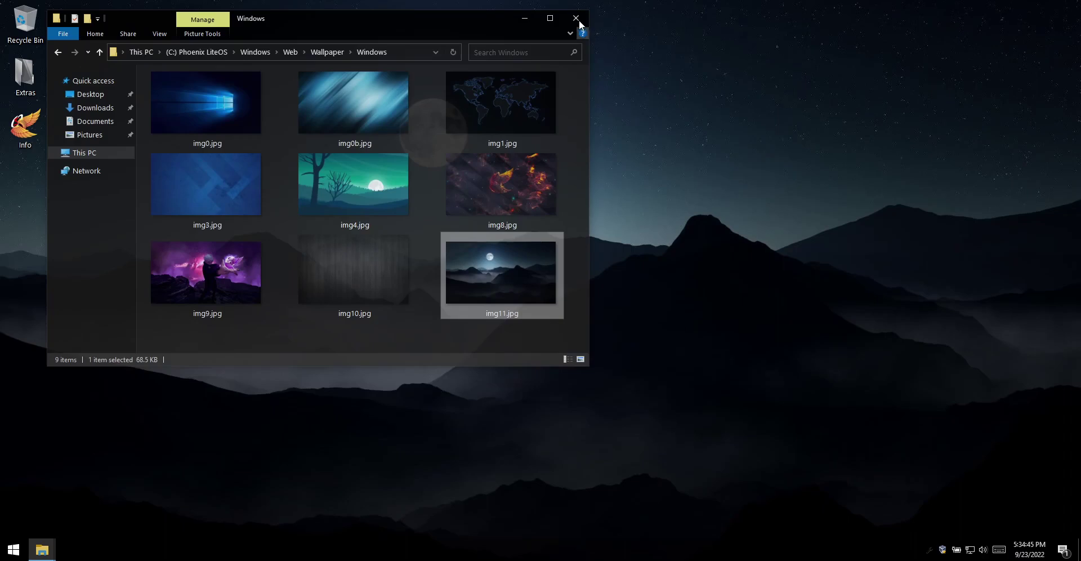
{"action": "left_click", "coordinate": [576, 18]}
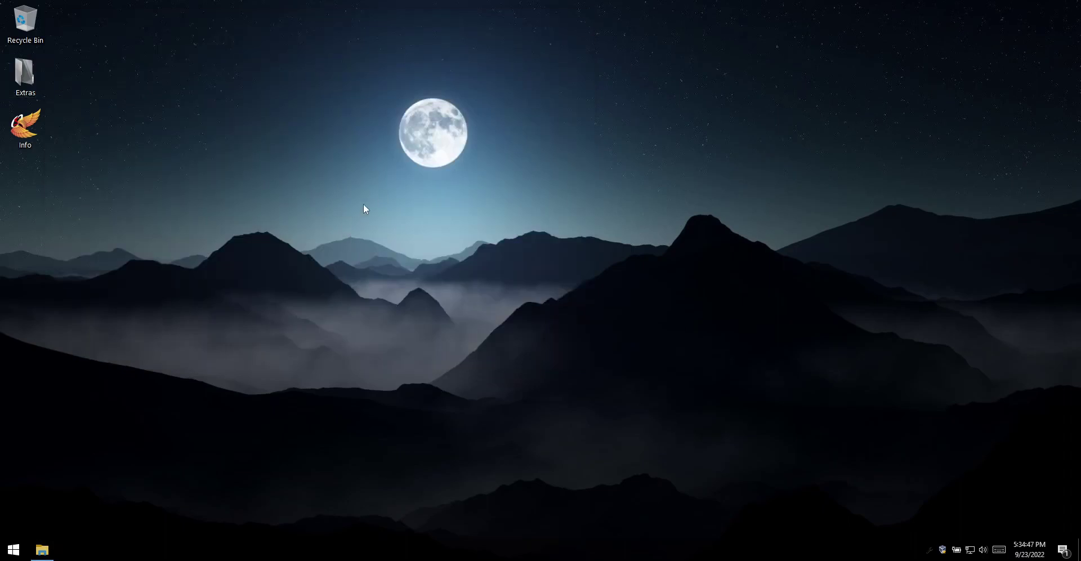